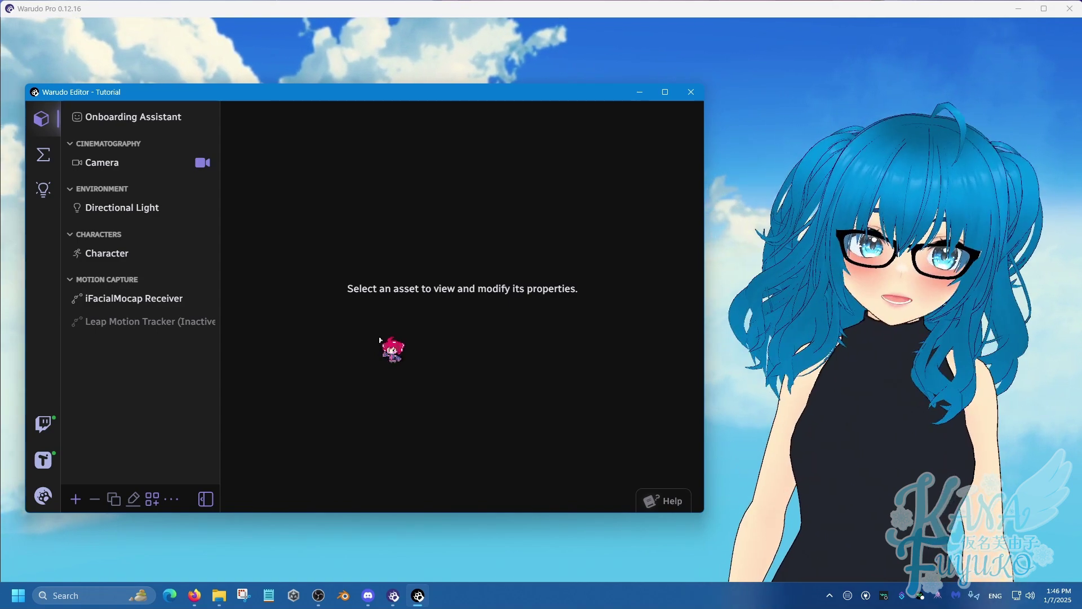
Minimize the Warudo editor so XR Animator's Test-Chan.vrm START prompt shows
{"action": "left_click", "coordinate": [640, 92]}
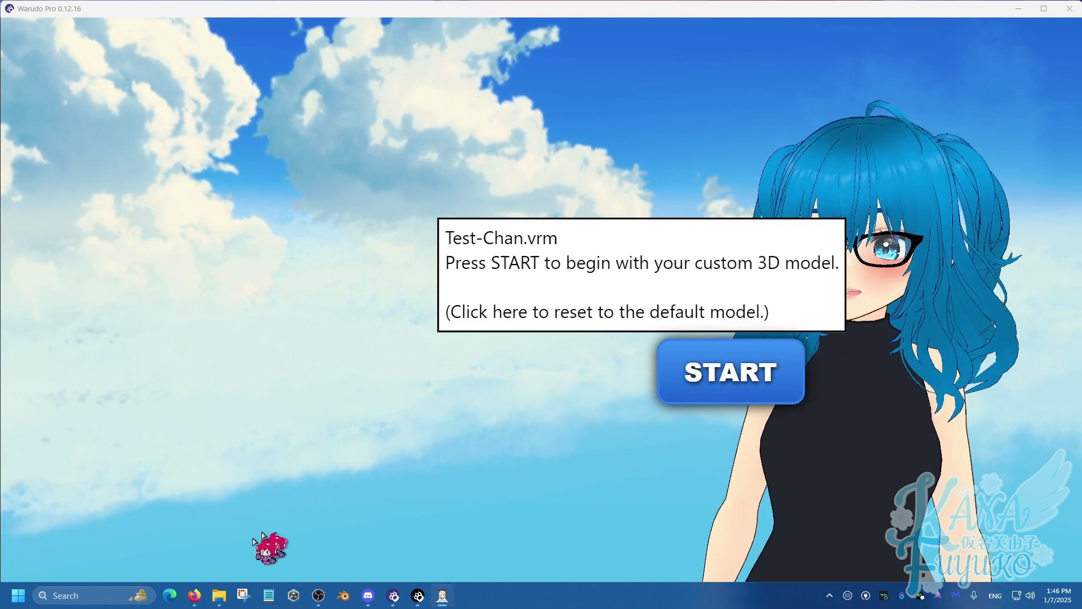
Drag Test-Chan.vrm from the Test Model Series folder onto XR Animator, then minimize Explorer
{"action": "left_click", "coordinate": [220, 596]}
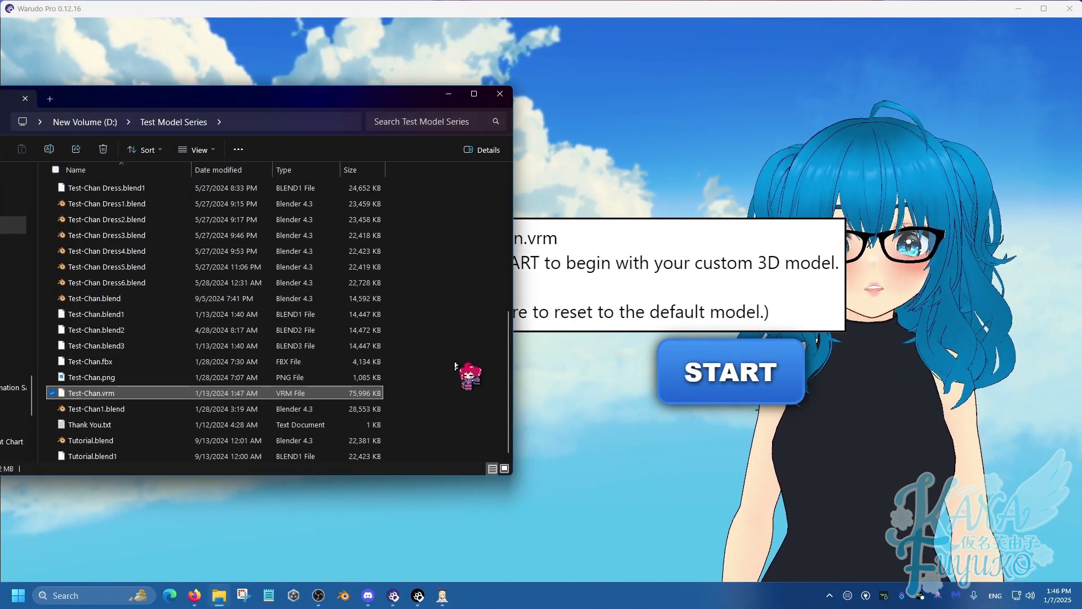
{"action": "left_click", "coordinate": [457, 376]}
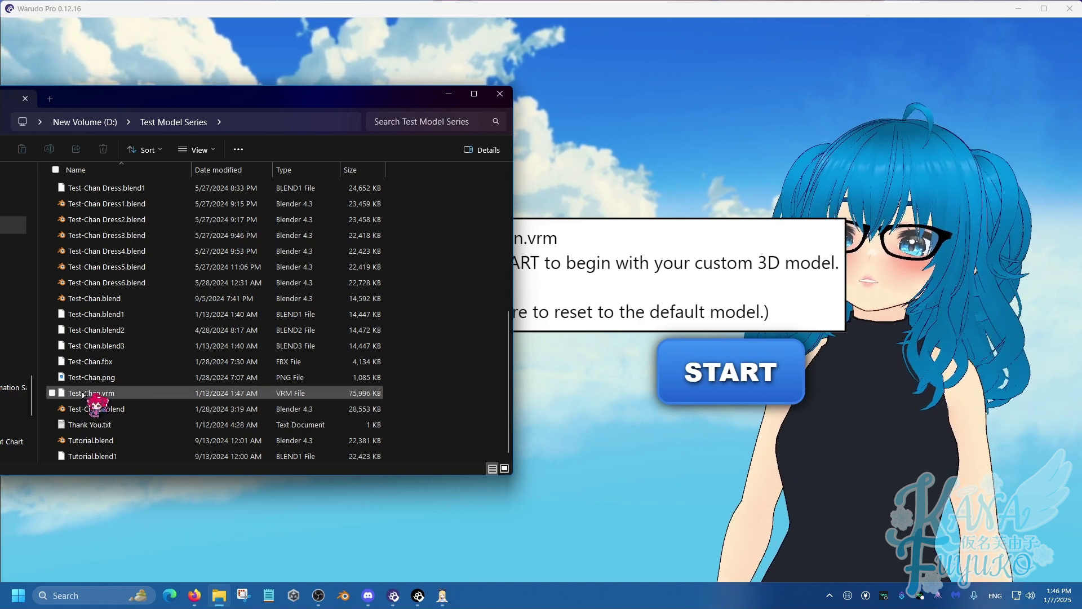
{"action": "left_click_drag", "start_coordinate": [260, 97], "coordinate": [249, 94]}
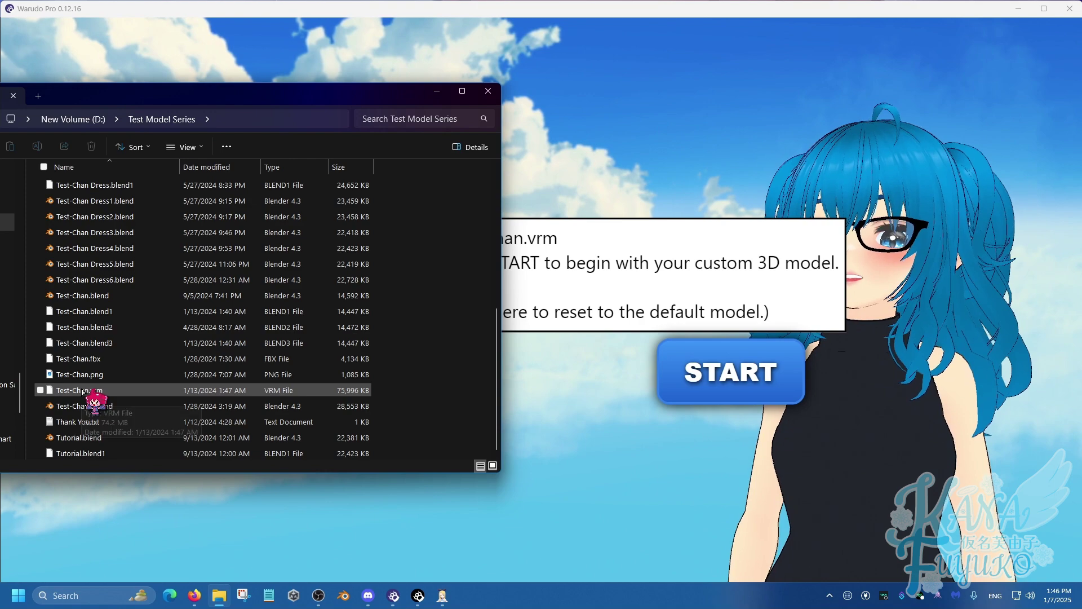
{"action": "left_click_drag", "start_coordinate": [87, 392], "coordinate": [740, 372]}
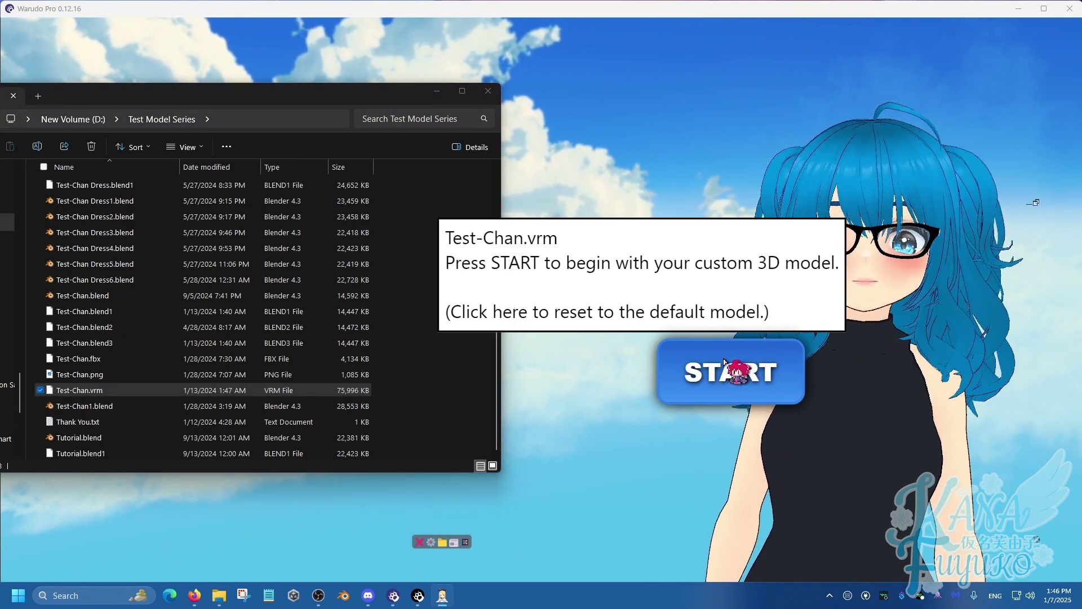
{"action": "left_click", "coordinate": [439, 94]}
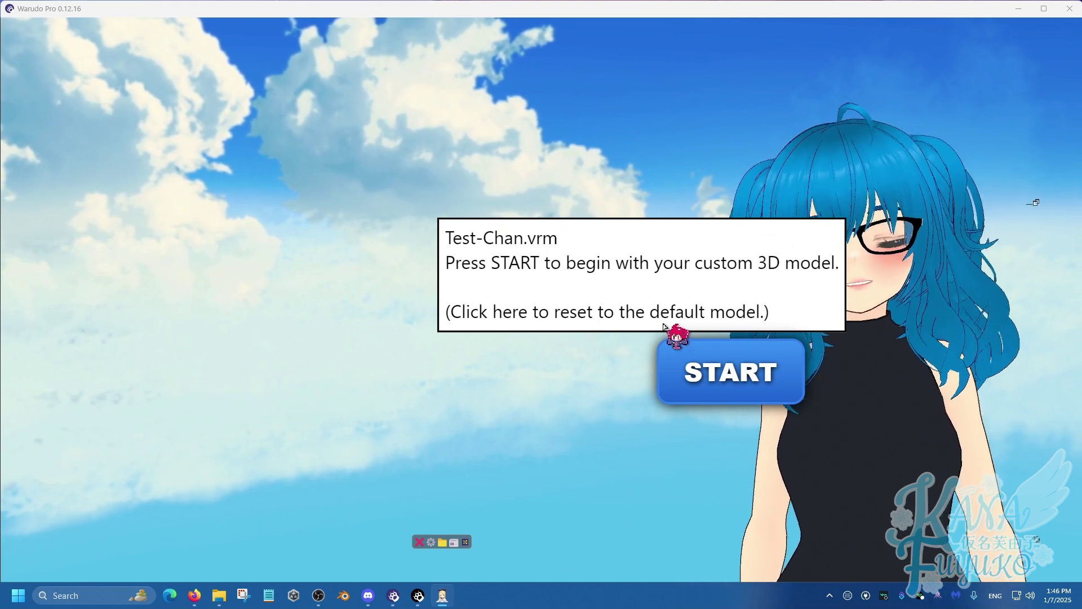
Start XR Animator with the custom Test-Chan.vrm avatar
{"action": "left_click", "coordinate": [736, 374]}
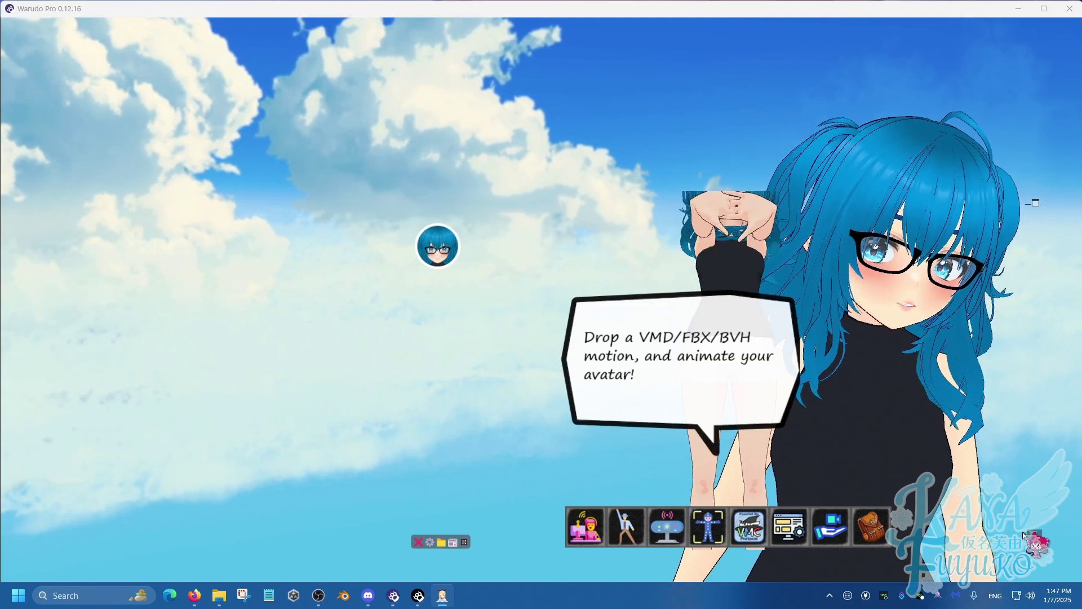
Move the small Test-Chan avatar and its feature icons down and right, beside the large character
{"action": "left_click_drag", "start_coordinate": [709, 312], "coordinate": [748, 354]}
{"action": "left_click_drag", "start_coordinate": [739, 275], "coordinate": [739, 273]}
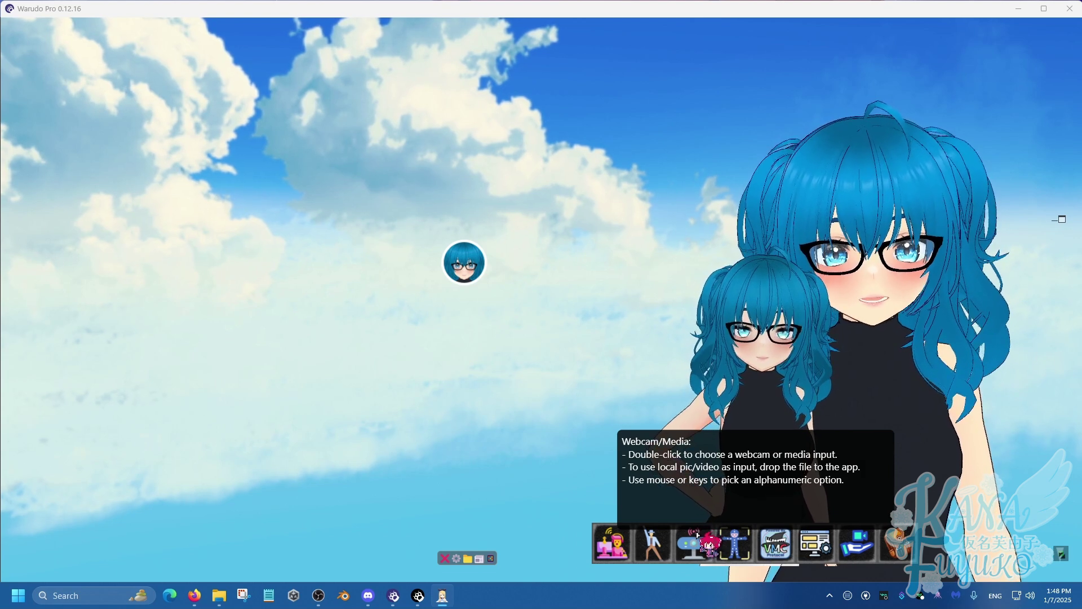
Enable unmirrored webcam input using the USB Camera as the source
{"action": "double_click", "coordinate": [692, 542]}
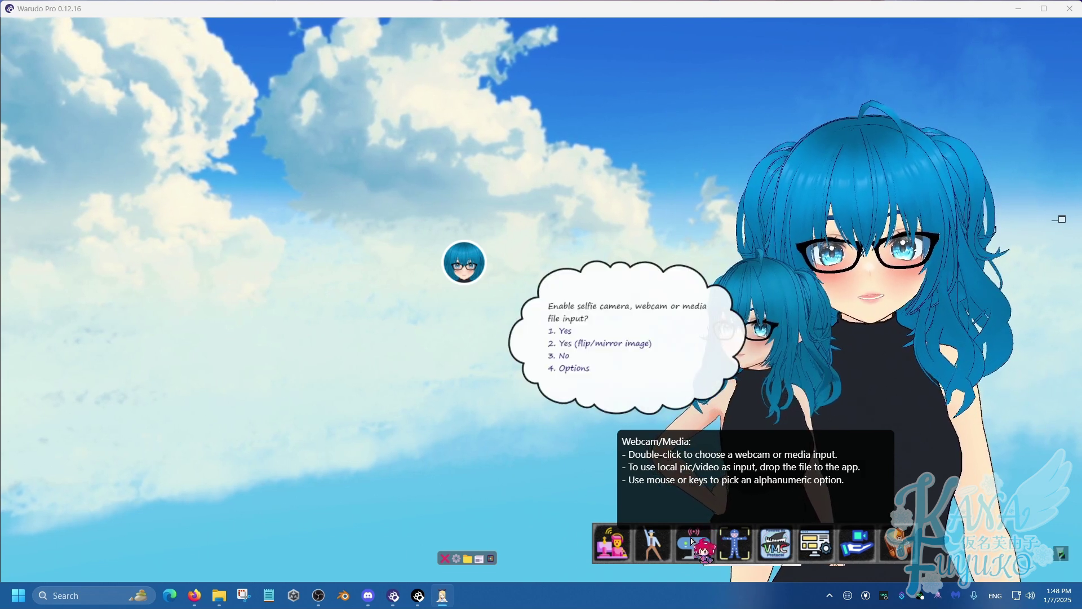
{"action": "left_click", "coordinate": [567, 333]}
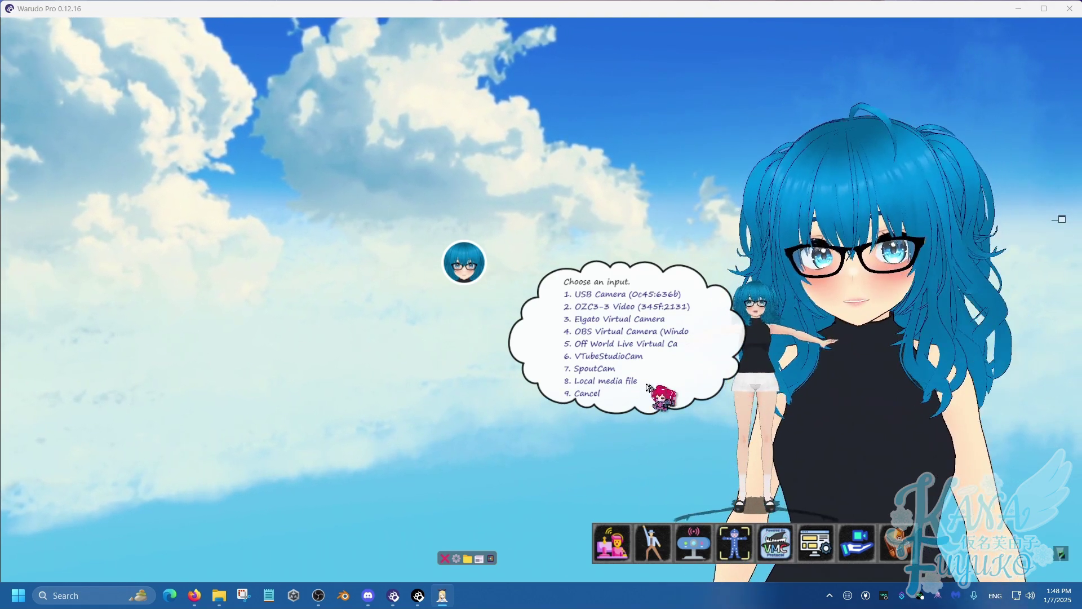
{"action": "left_click", "coordinate": [609, 297]}
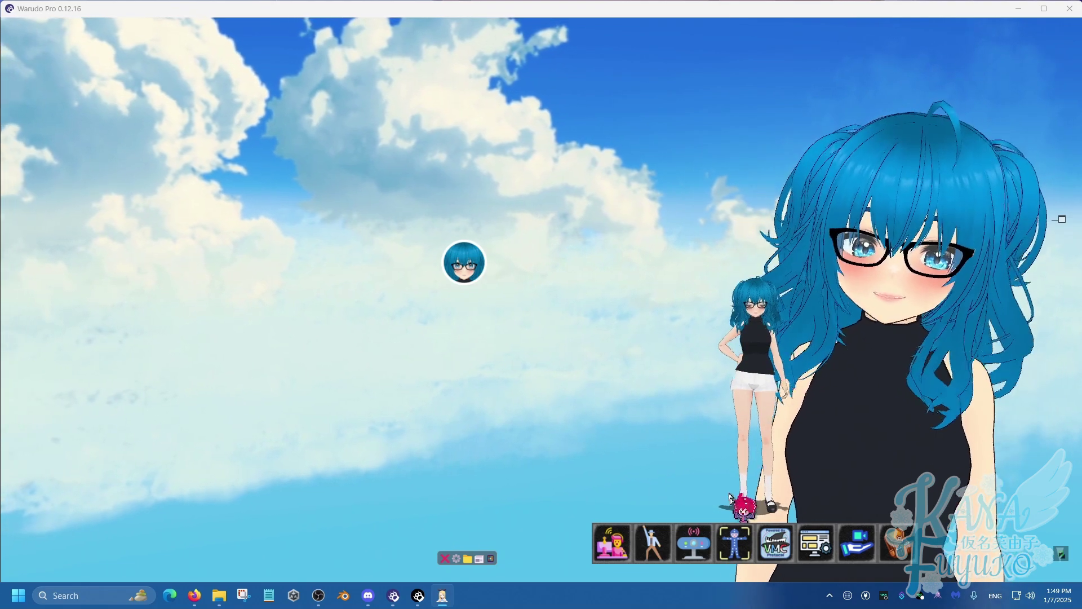
{"action": "double_click", "coordinate": [736, 545]}
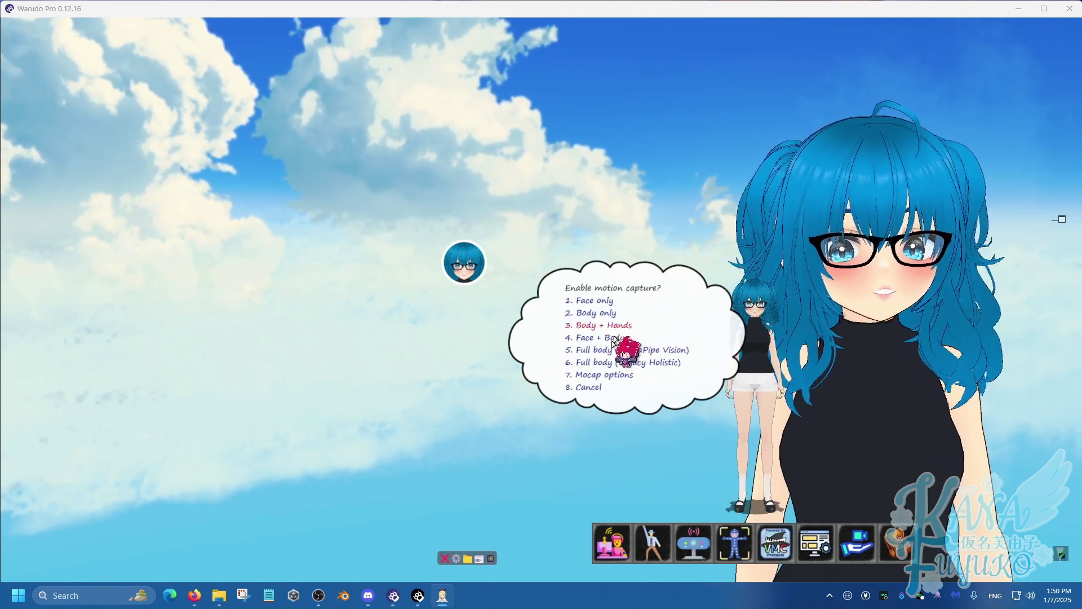
{"action": "left_click", "coordinate": [603, 375]}
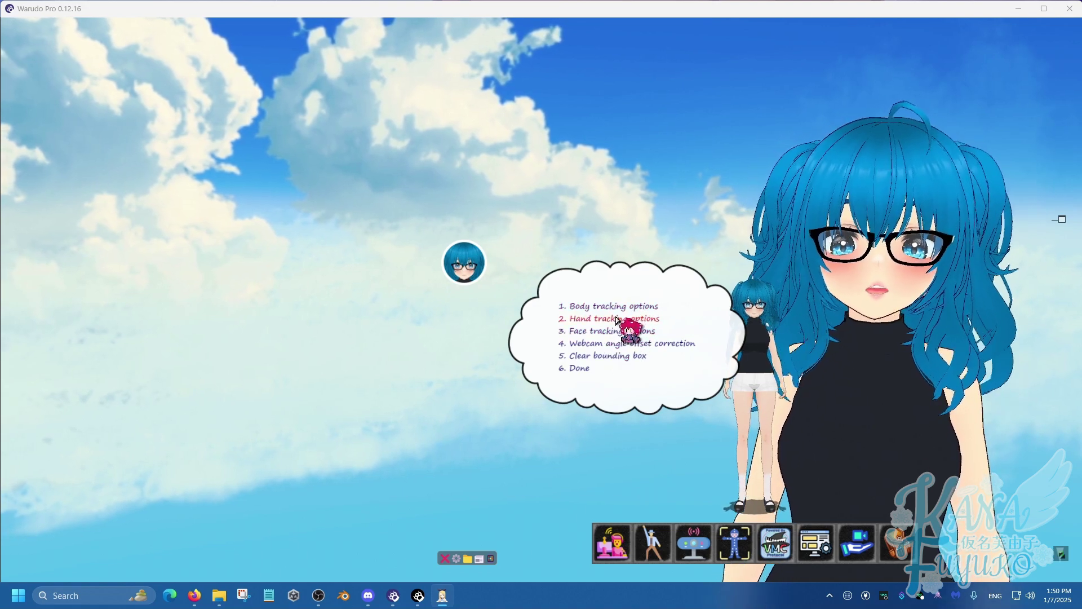
{"action": "left_click", "coordinate": [575, 378]}
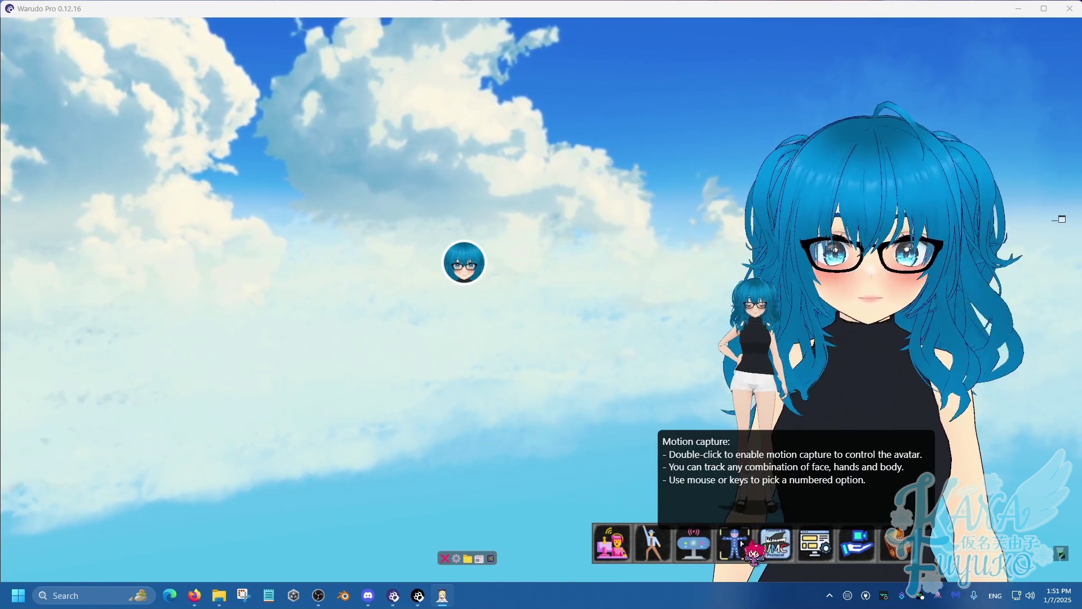
{"action": "double_click", "coordinate": [734, 542]}
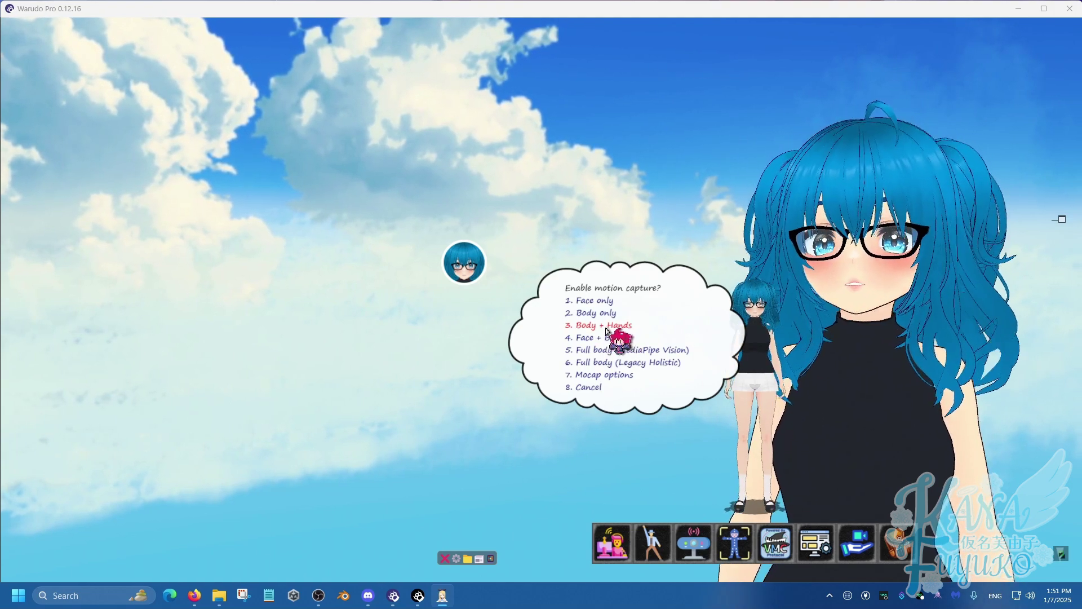
{"action": "left_click", "coordinate": [606, 331]}
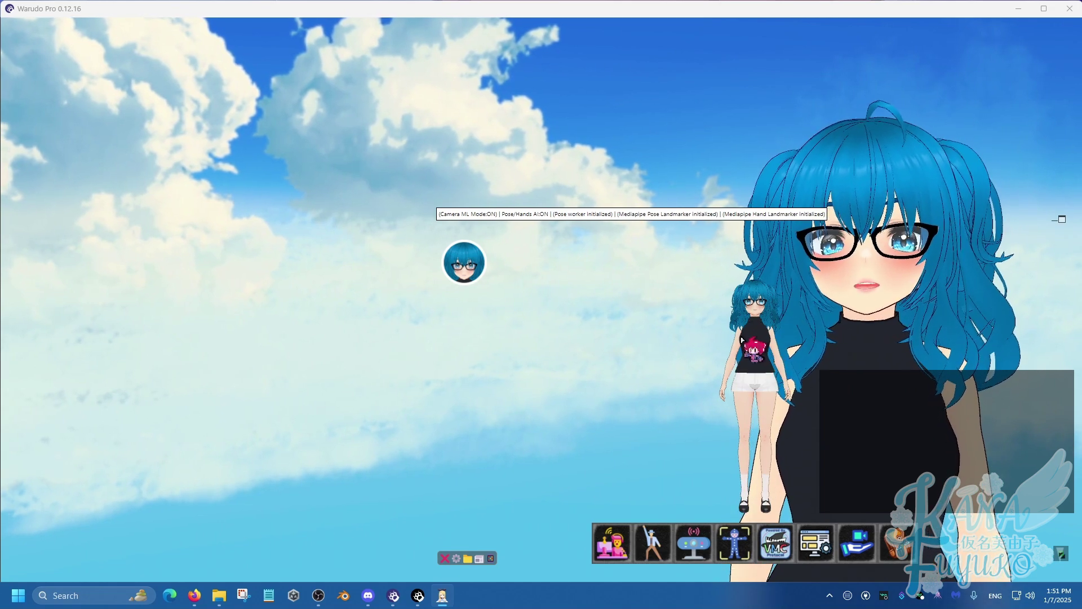
{"action": "scroll", "coordinate": [744, 334], "scroll_direction": "up", "scroll_amount": 5}
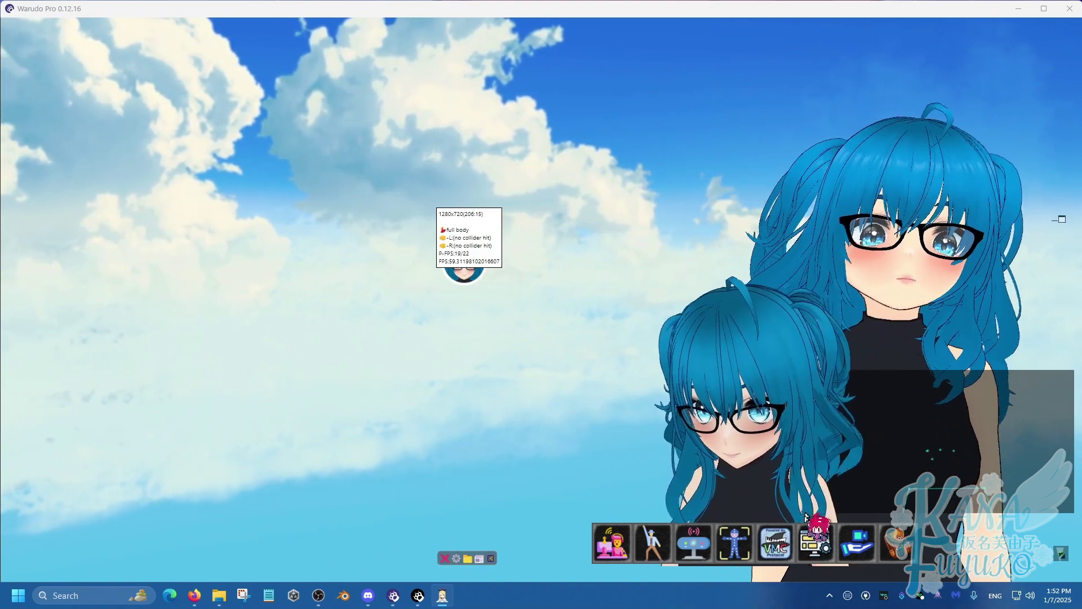
Switch VMC-protocol sending ON to localhost port 39539 and finish with Done
{"action": "double_click", "coordinate": [777, 547]}
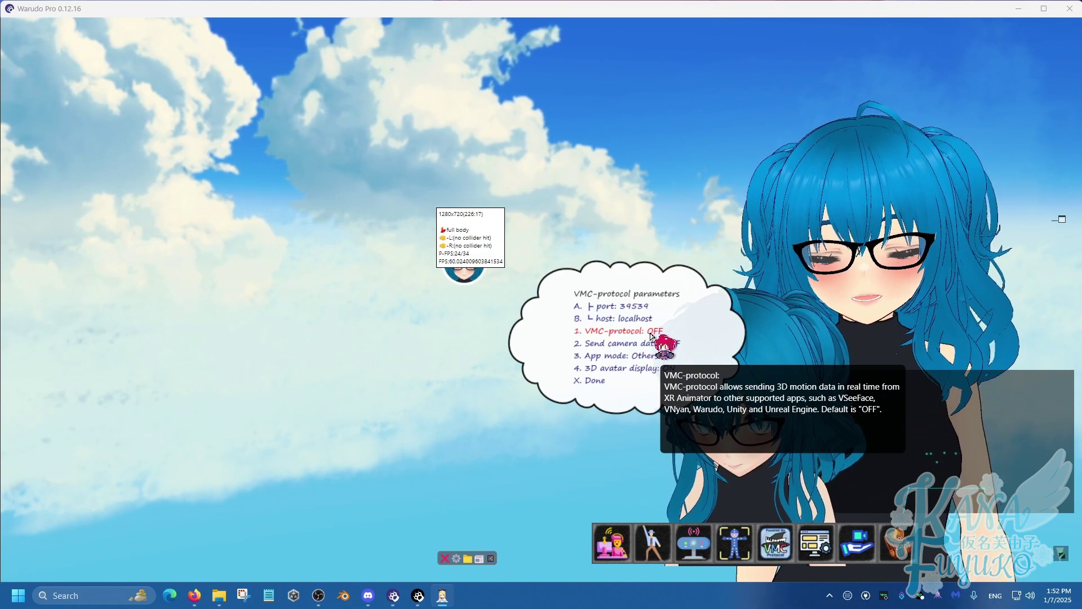
{"action": "left_click", "coordinate": [650, 335]}
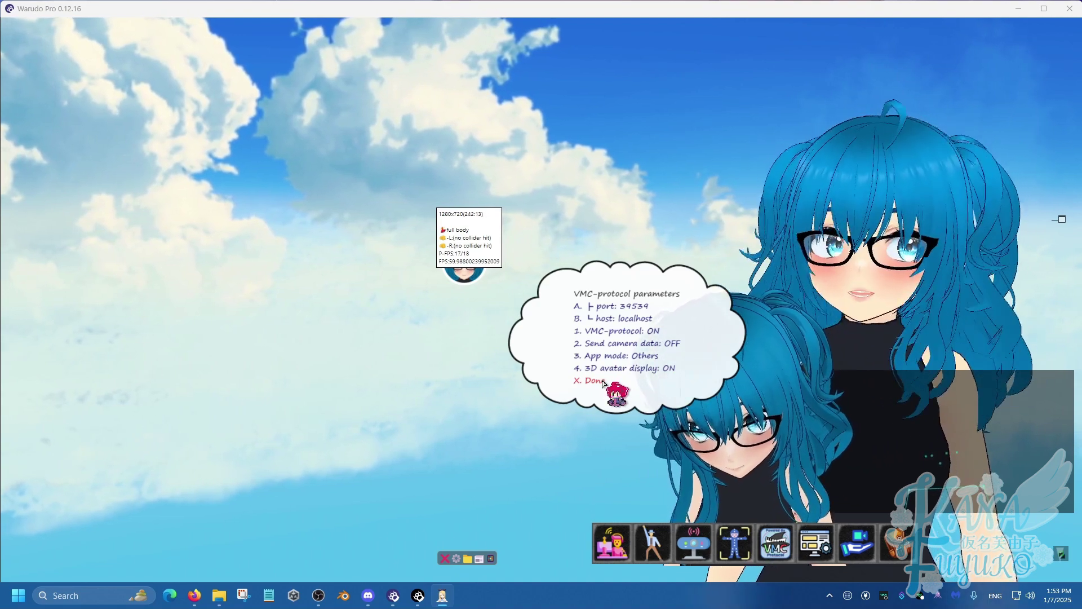
{"action": "left_click", "coordinate": [602, 382]}
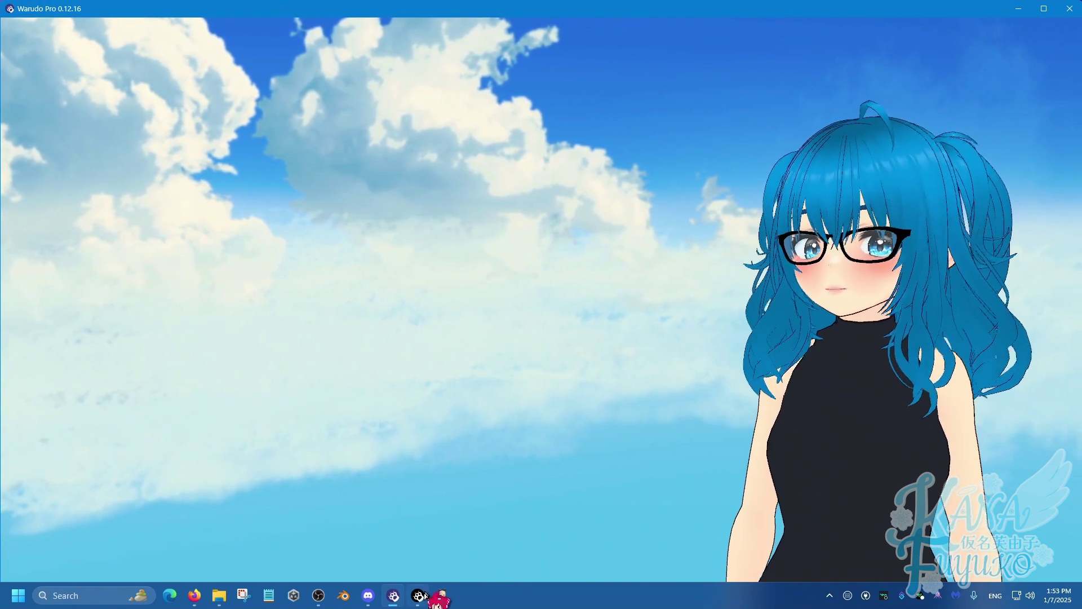
Run Warudo's Onboarding Assistant Basic Setup and confirm Test-Chan as the character
{"action": "left_click", "coordinate": [418, 595]}
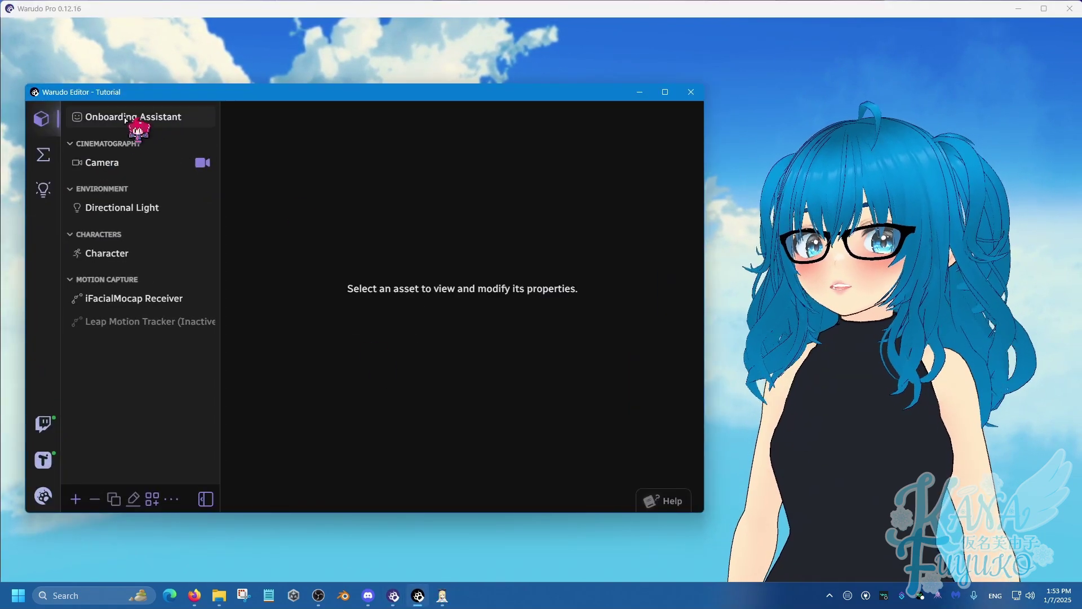
{"action": "left_click", "coordinate": [126, 117]}
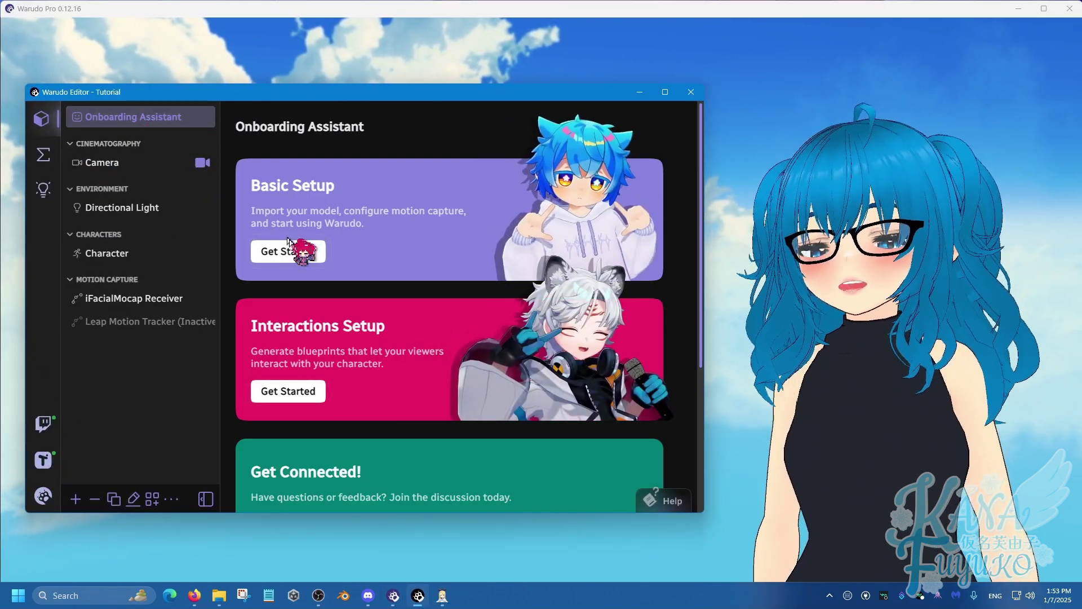
{"action": "left_click", "coordinate": [304, 252]}
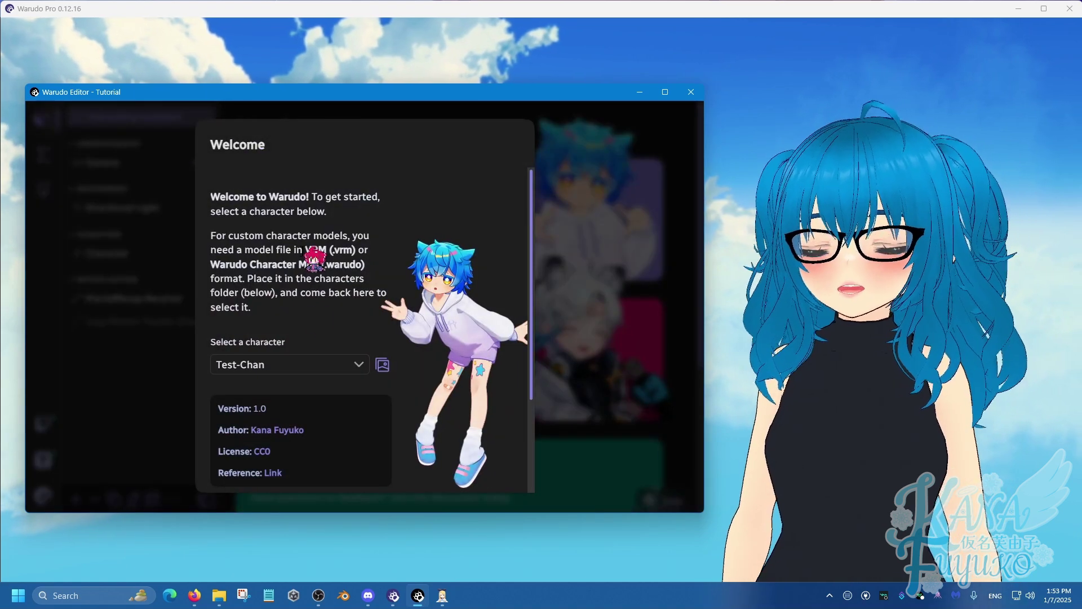
{"action": "scroll", "coordinate": [361, 382], "scroll_direction": "down", "scroll_amount": 1}
{"action": "scroll", "coordinate": [361, 382], "scroll_direction": "down", "scroll_amount": 1}
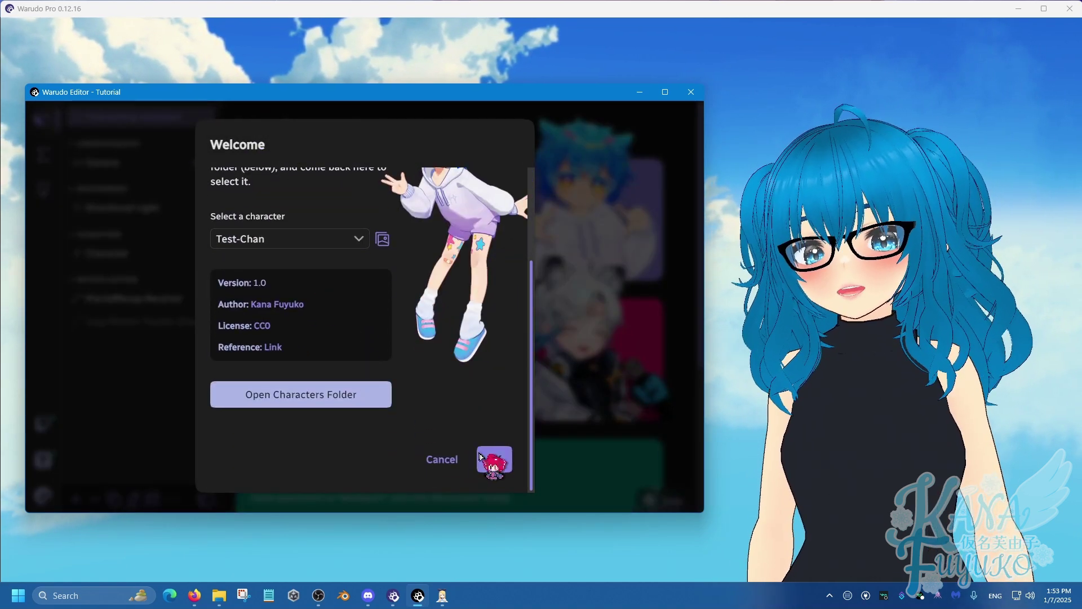
{"action": "left_click", "coordinate": [495, 465]}
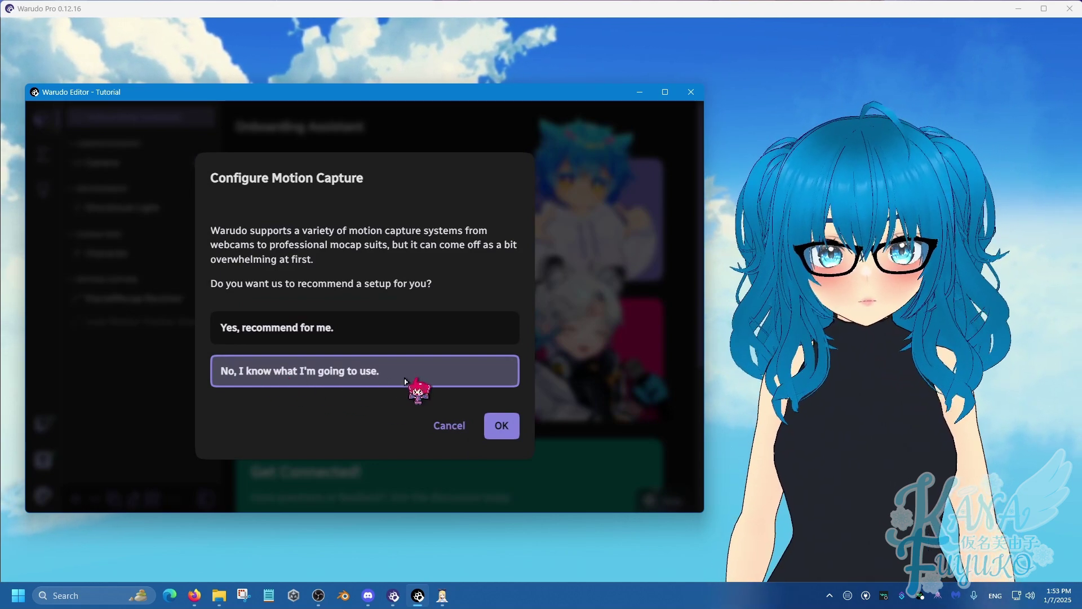
Choose 'No, I know what I'm going to use' and open Customize Face Tracking
{"action": "left_click", "coordinate": [501, 427]}
{"action": "left_click", "coordinate": [502, 426]}
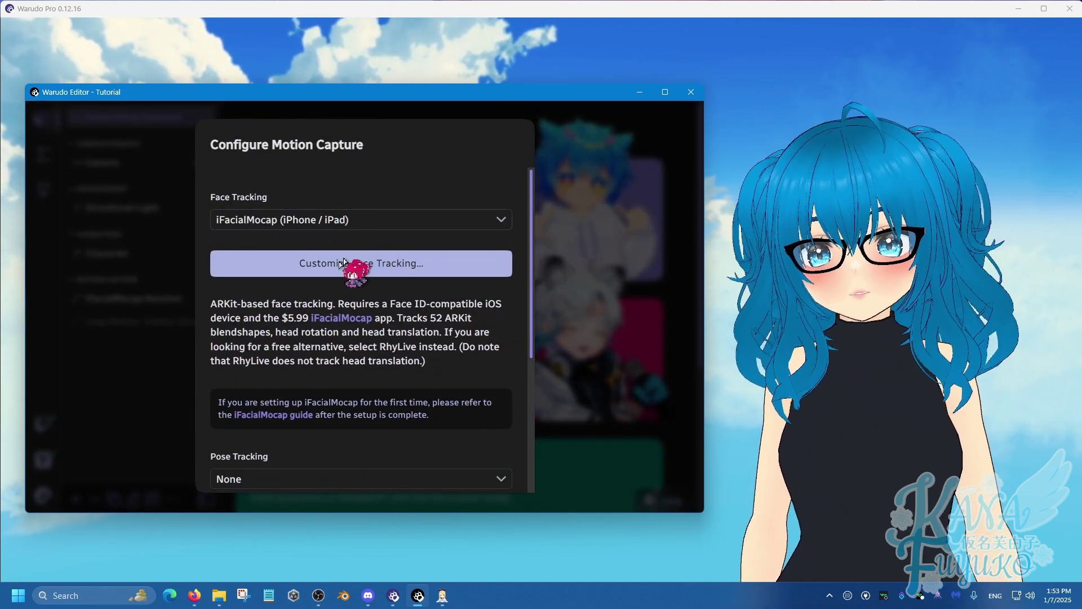
{"action": "left_click", "coordinate": [299, 267]}
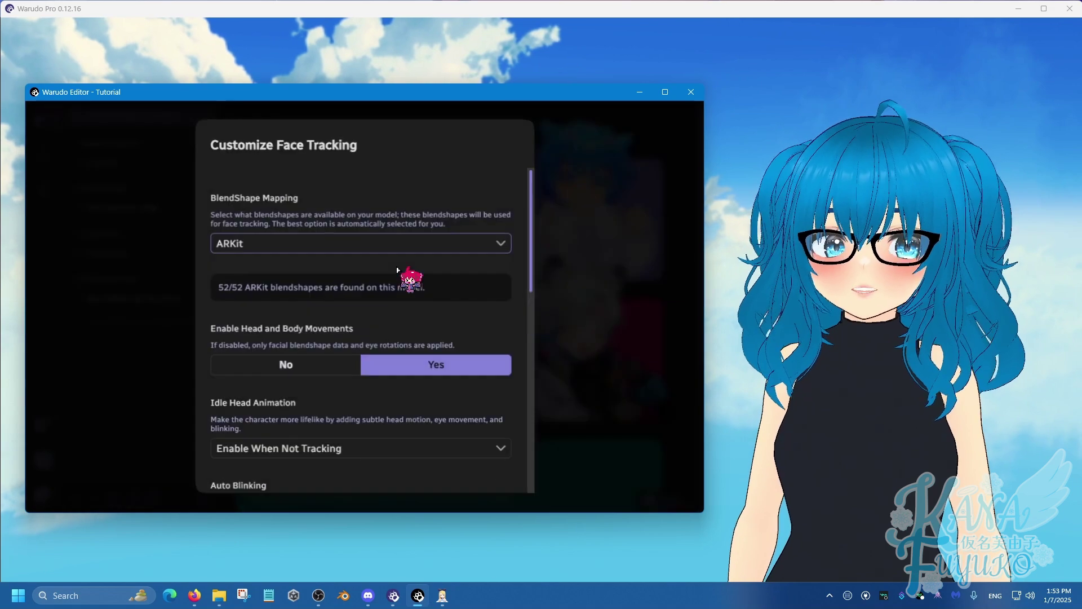
{"action": "scroll", "coordinate": [294, 339], "scroll_direction": "down", "scroll_amount": 1}
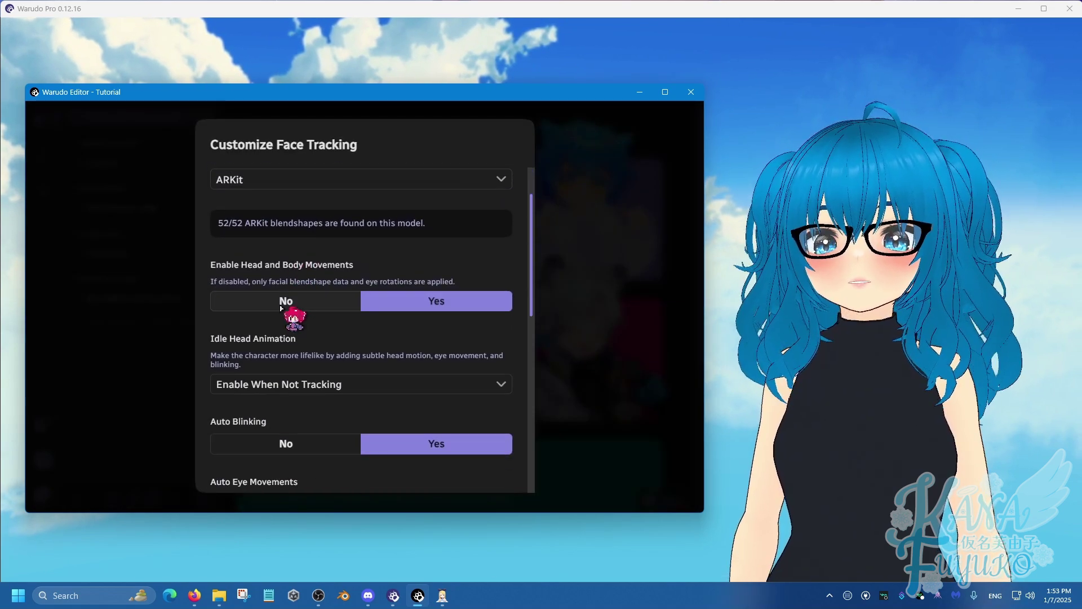
Set Head and Body Movements to No and Idle Head Animation to Disabled
{"action": "left_click", "coordinate": [298, 305]}
{"action": "left_click", "coordinate": [307, 388]}
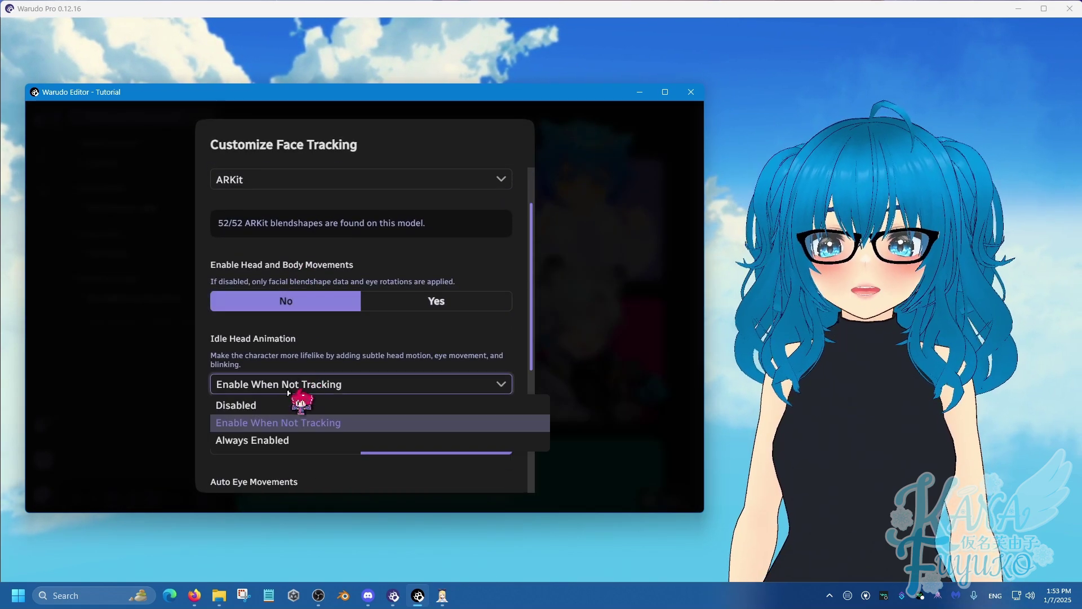
{"action": "left_click", "coordinate": [285, 403]}
{"action": "scroll", "coordinate": [288, 394], "scroll_direction": "down", "scroll_amount": 1}
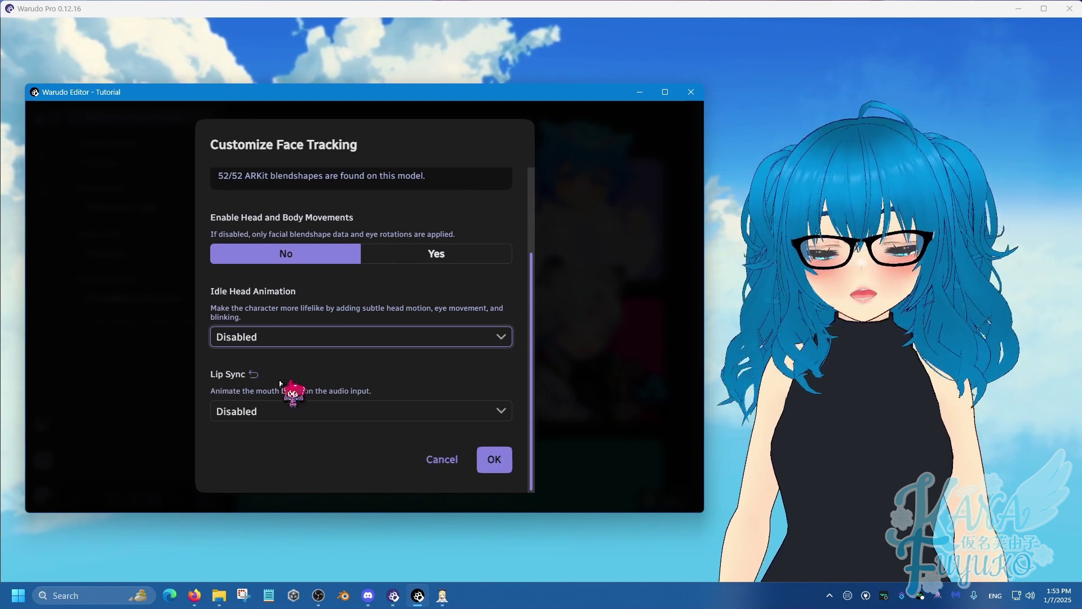
{"action": "scroll", "coordinate": [304, 338], "scroll_direction": "up", "scroll_amount": 2}
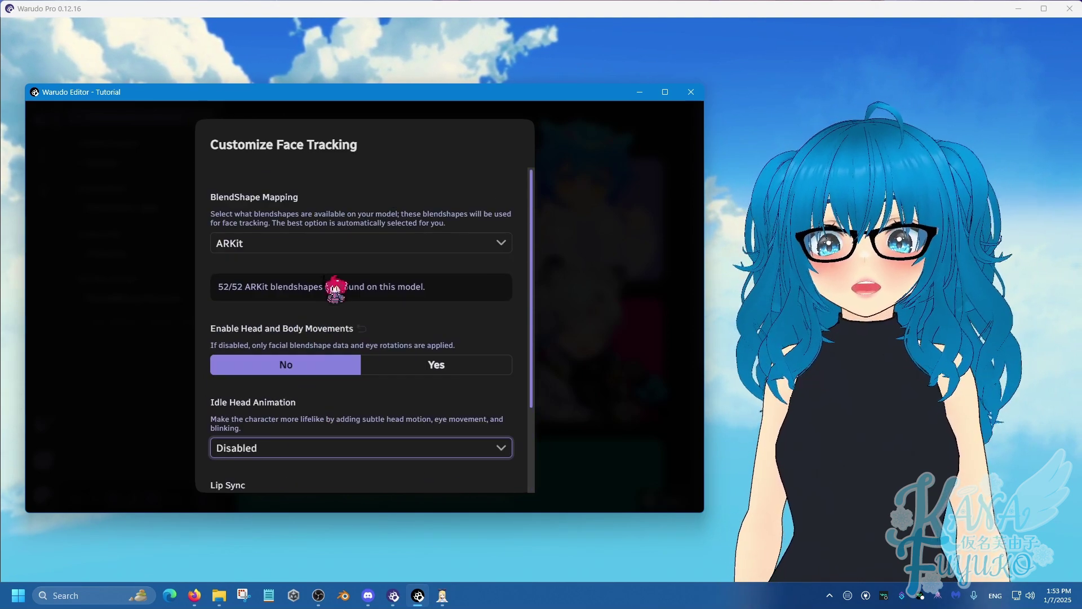
{"action": "left_click", "coordinate": [347, 243]}
{"action": "scroll", "coordinate": [363, 338], "scroll_direction": "down", "scroll_amount": 2}
Apply the face tracking changes and keep iFacialMocap as the face tracking source
{"action": "left_click", "coordinate": [497, 459]}
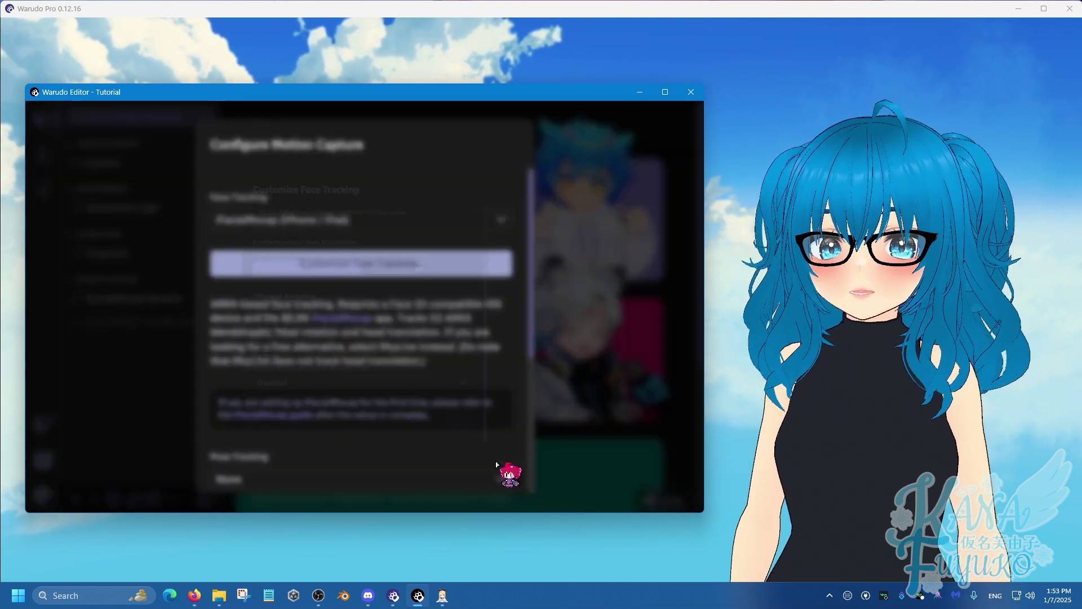
{"action": "left_click", "coordinate": [380, 220]}
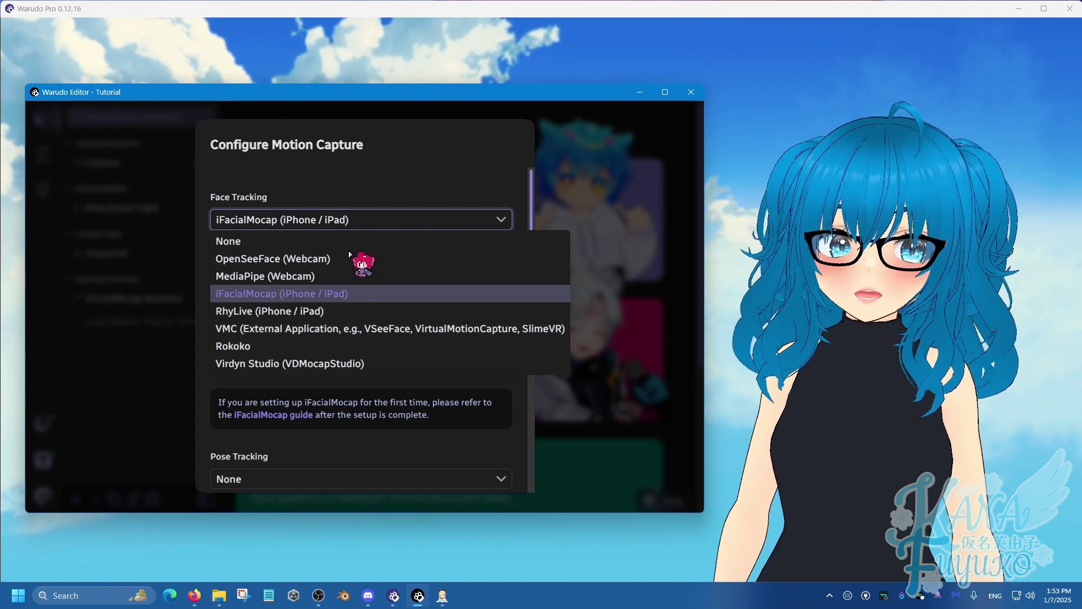
{"action": "left_click", "coordinate": [378, 181]}
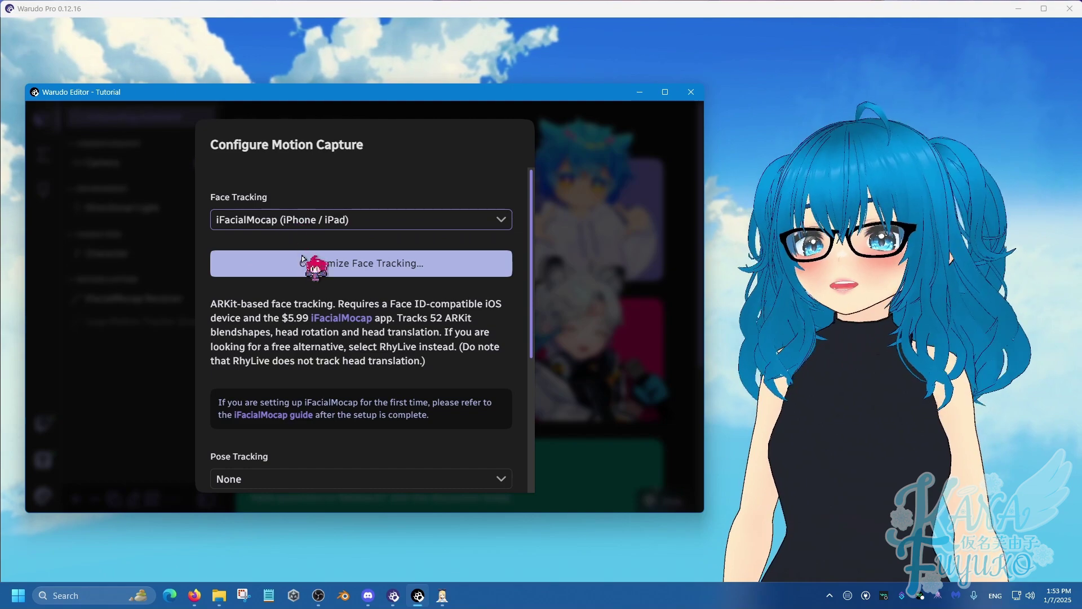
{"action": "left_click", "coordinate": [314, 275]}
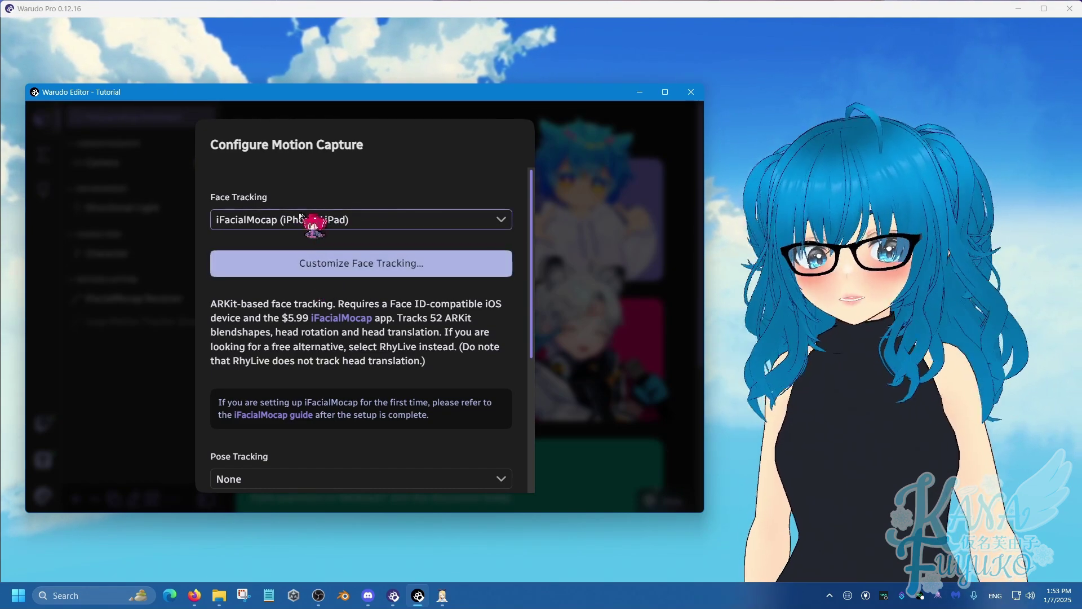
{"action": "scroll", "coordinate": [314, 331], "scroll_direction": "down", "scroll_amount": 3}
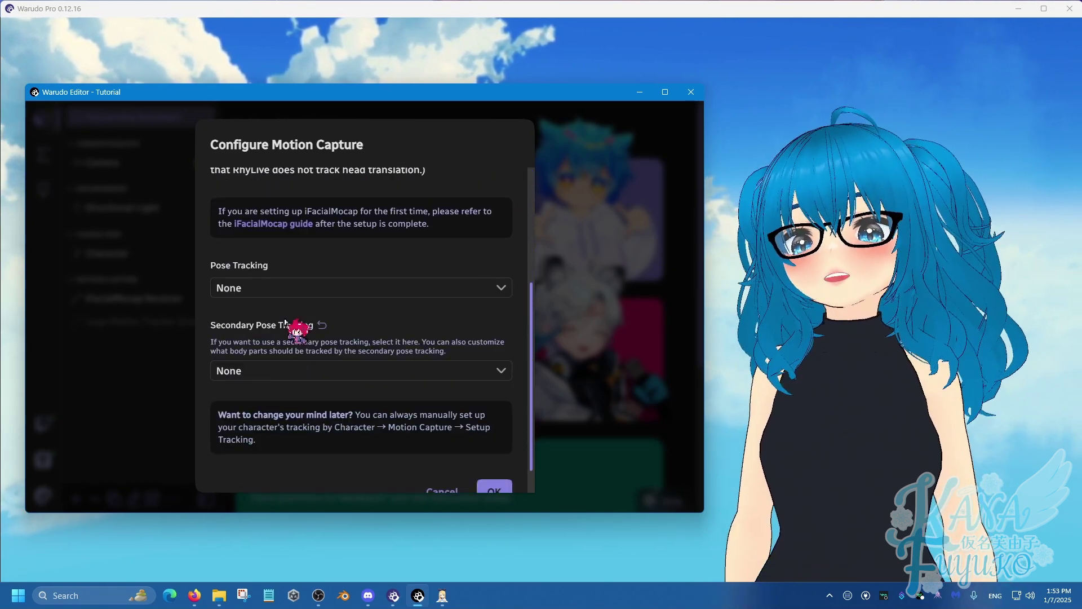
Set Pose Tracking to VMC and verify port 39,539 against XR Animator's VMC-protocol panel
{"action": "left_click", "coordinate": [294, 287]}
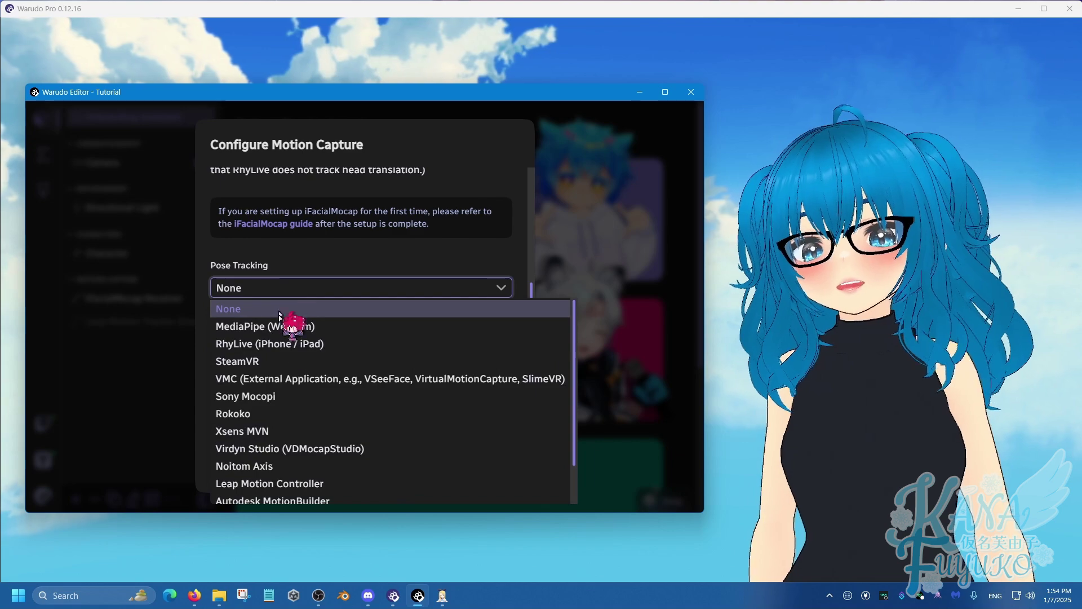
{"action": "left_click", "coordinate": [324, 379]}
{"action": "left_click", "coordinate": [355, 331]}
{"action": "left_click", "coordinate": [252, 378]}
{"action": "left_click", "coordinate": [239, 381]}
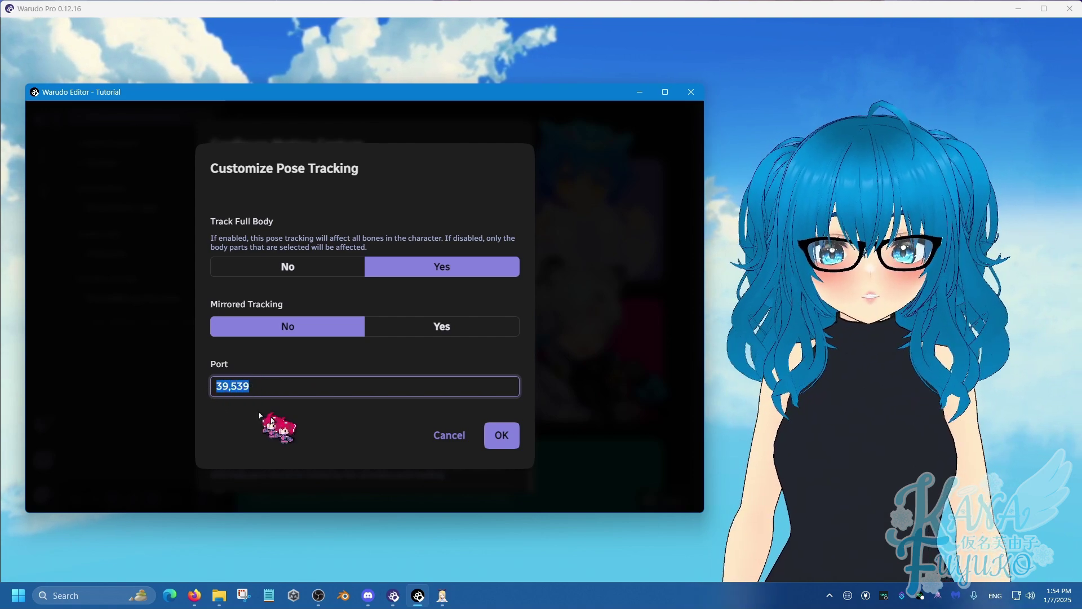
{"action": "left_click", "coordinate": [442, 595]}
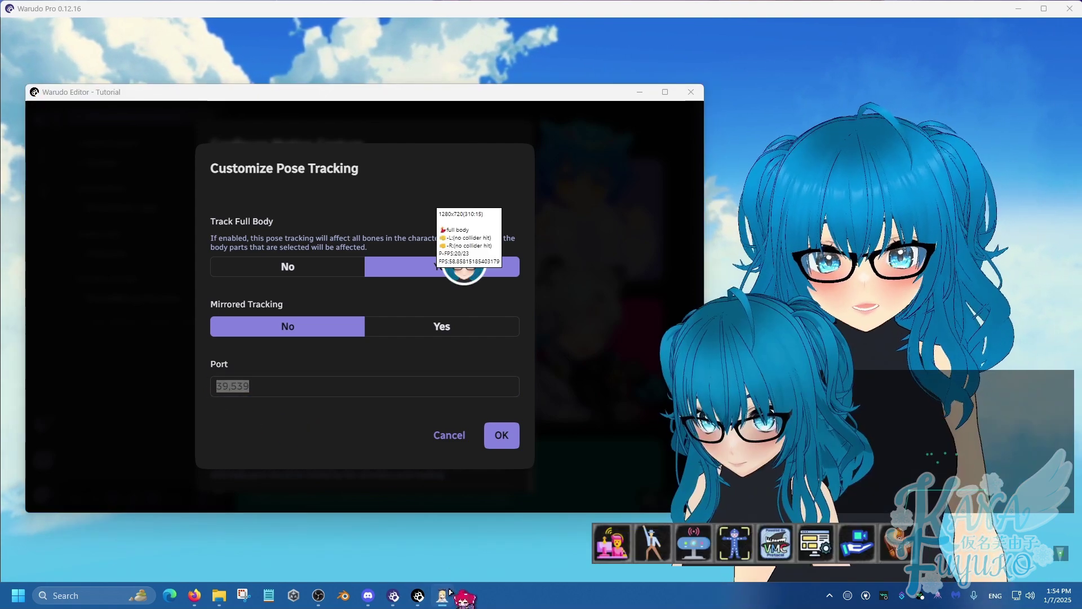
{"action": "double_click", "coordinate": [776, 545]}
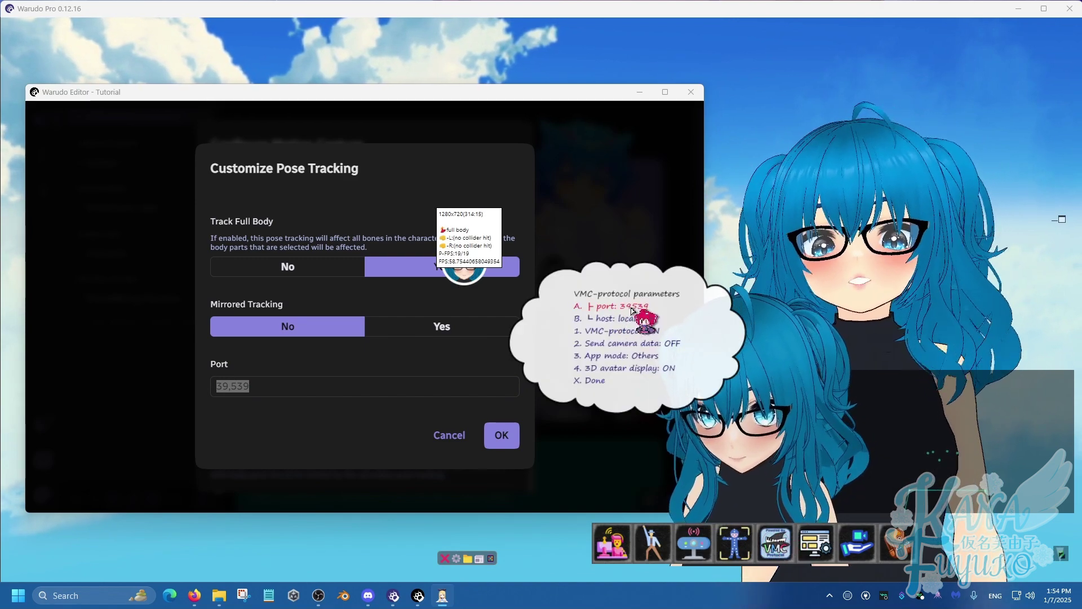
{"action": "left_click", "coordinate": [349, 394]}
Confirm VMC pose tracking, leave Secondary Pose Tracking on None, and finish Configure Motion Capture
{"action": "left_click", "coordinate": [496, 435]}
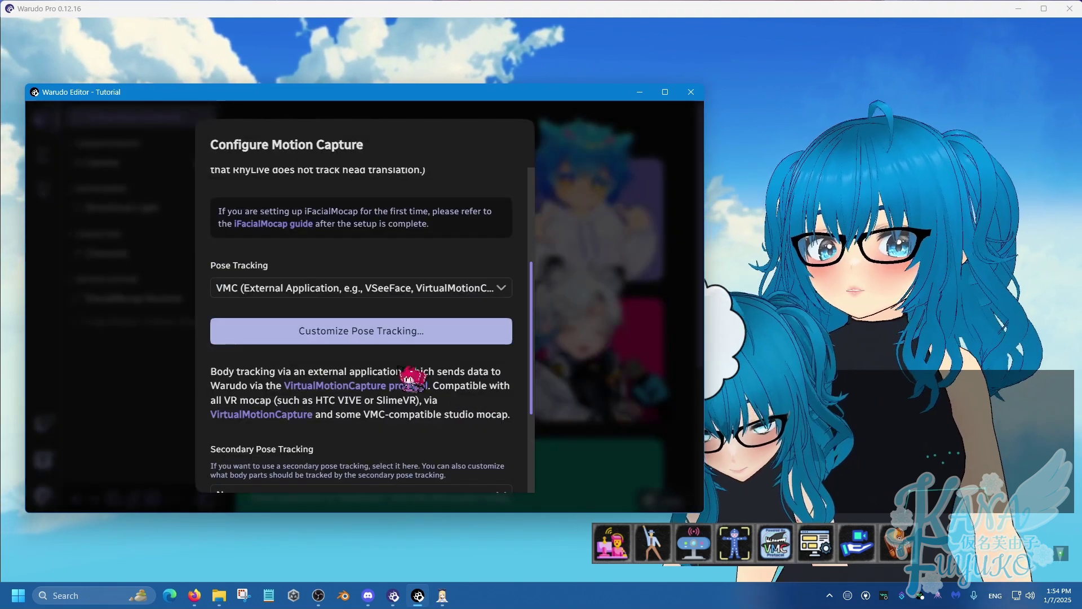
{"action": "scroll", "coordinate": [357, 350], "scroll_direction": "down", "scroll_amount": 3}
{"action": "left_click", "coordinate": [346, 337]}
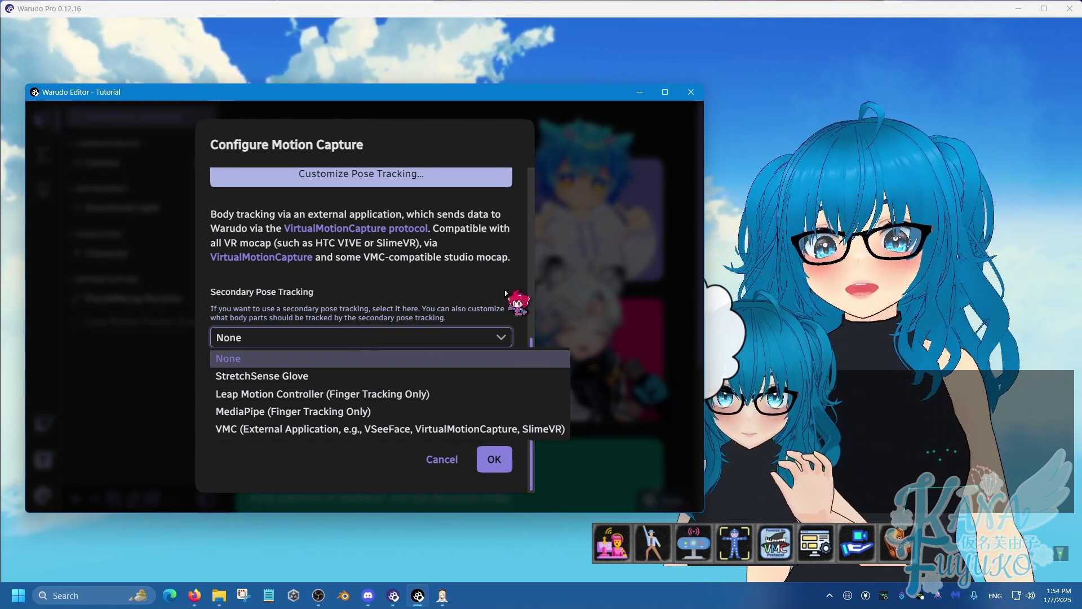
{"action": "left_click", "coordinate": [248, 337]}
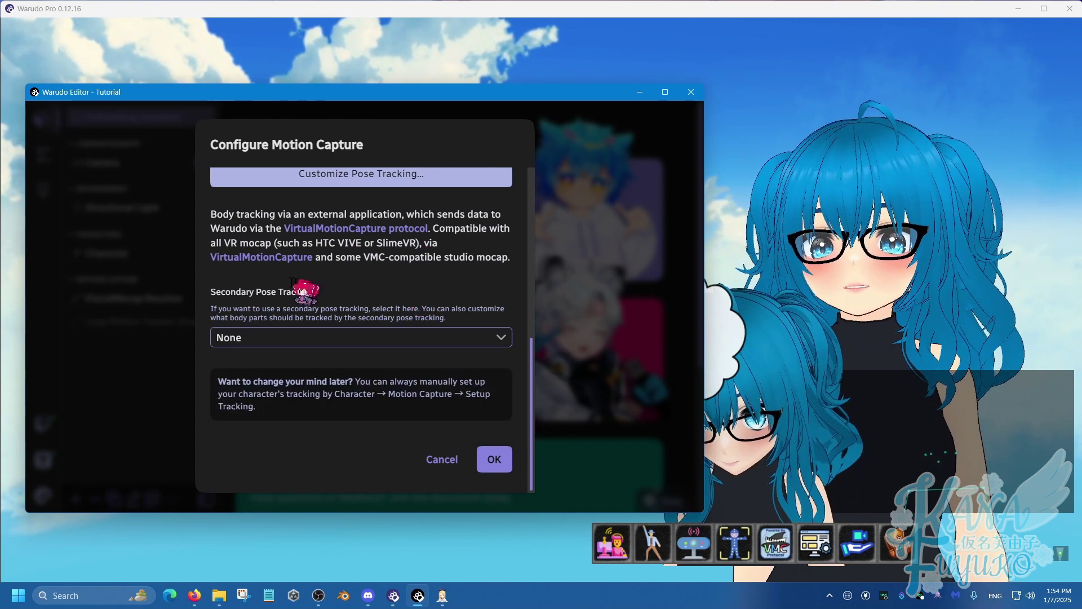
{"action": "scroll", "coordinate": [301, 335], "scroll_direction": "up", "scroll_amount": 3}
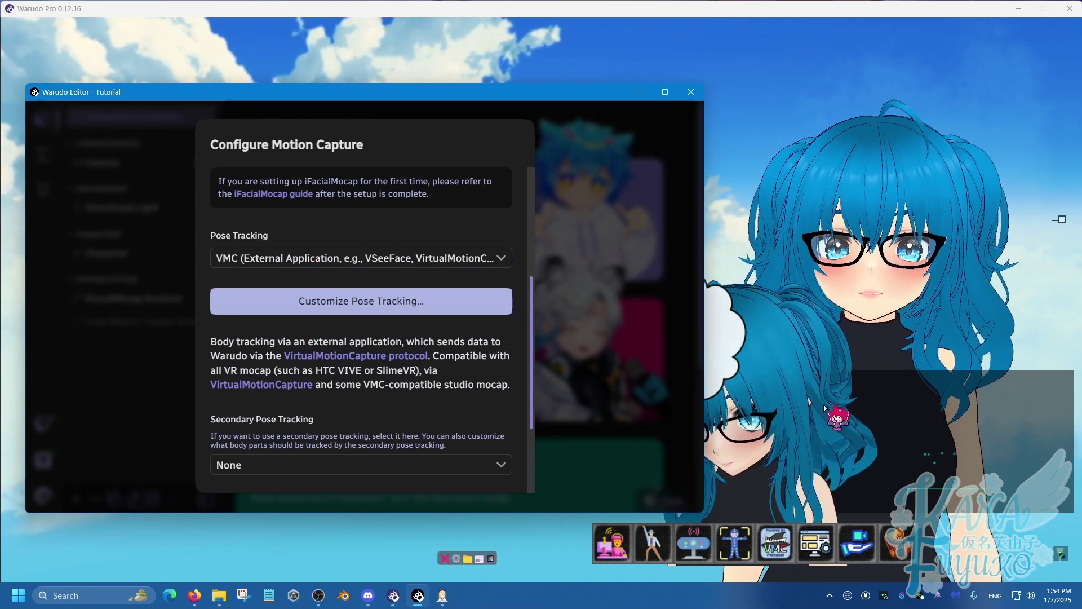
{"action": "scroll", "coordinate": [413, 383], "scroll_direction": "down", "scroll_amount": 3}
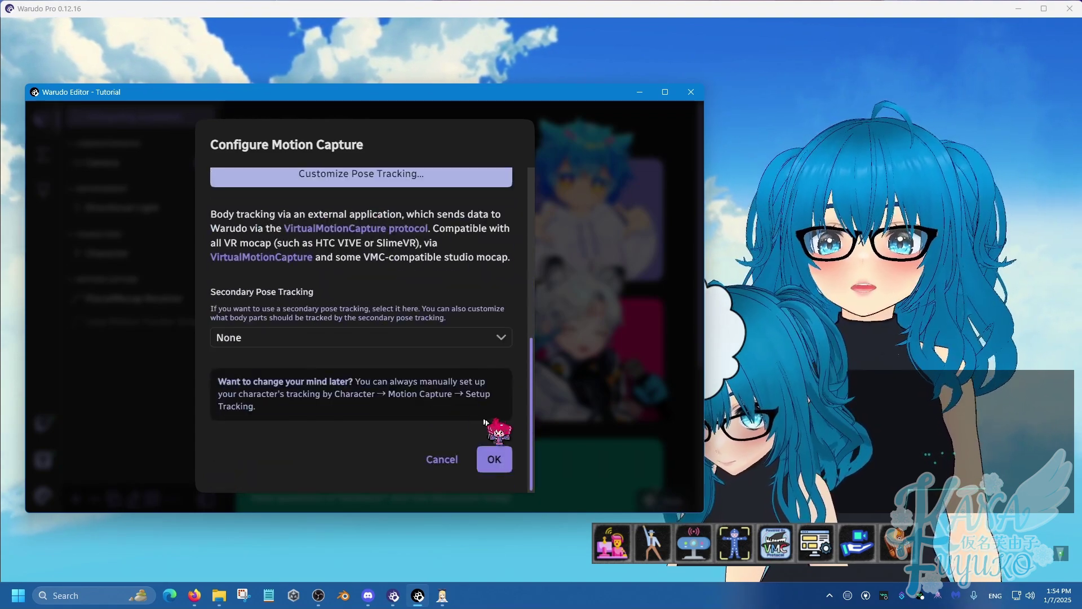
{"action": "left_click", "coordinate": [496, 460]}
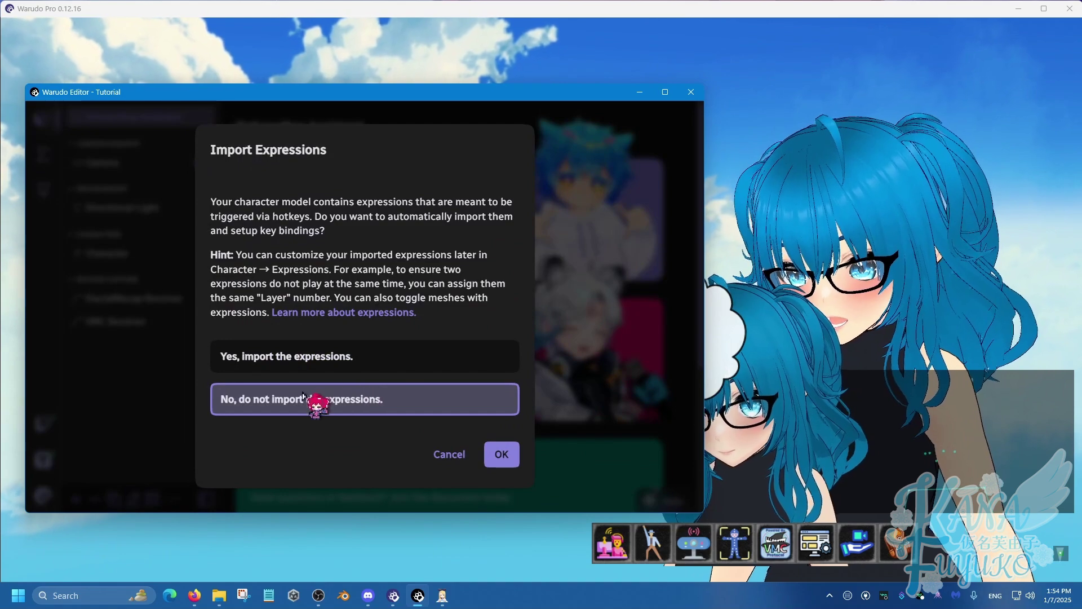
Decline importing the model's expressions, keep the current background, and close the Done! tutorial
{"action": "left_click", "coordinate": [513, 457]}
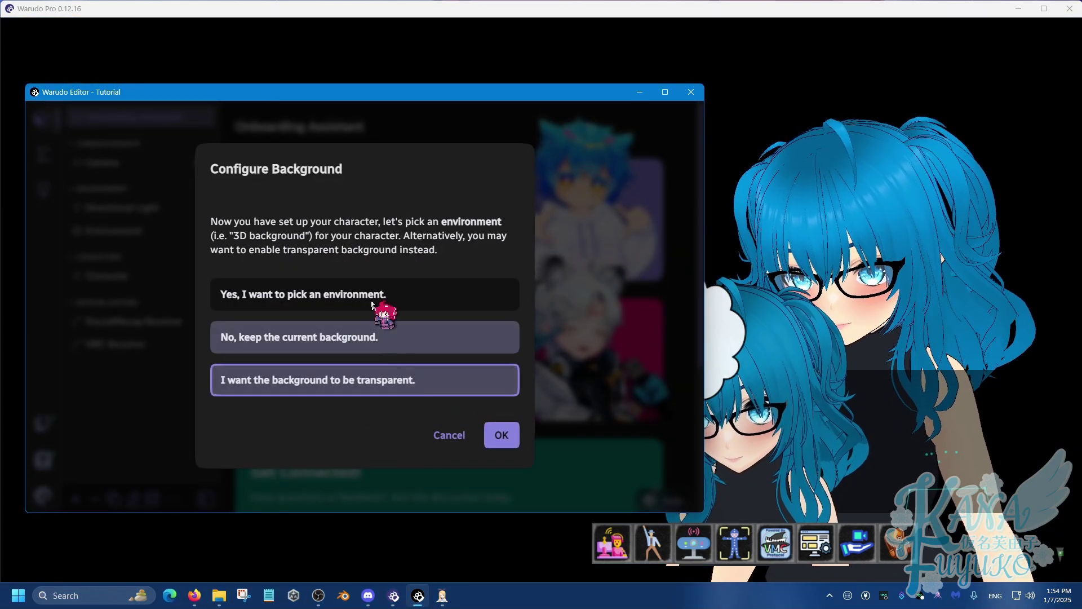
{"action": "left_click", "coordinate": [359, 345]}
{"action": "left_click", "coordinate": [500, 438]}
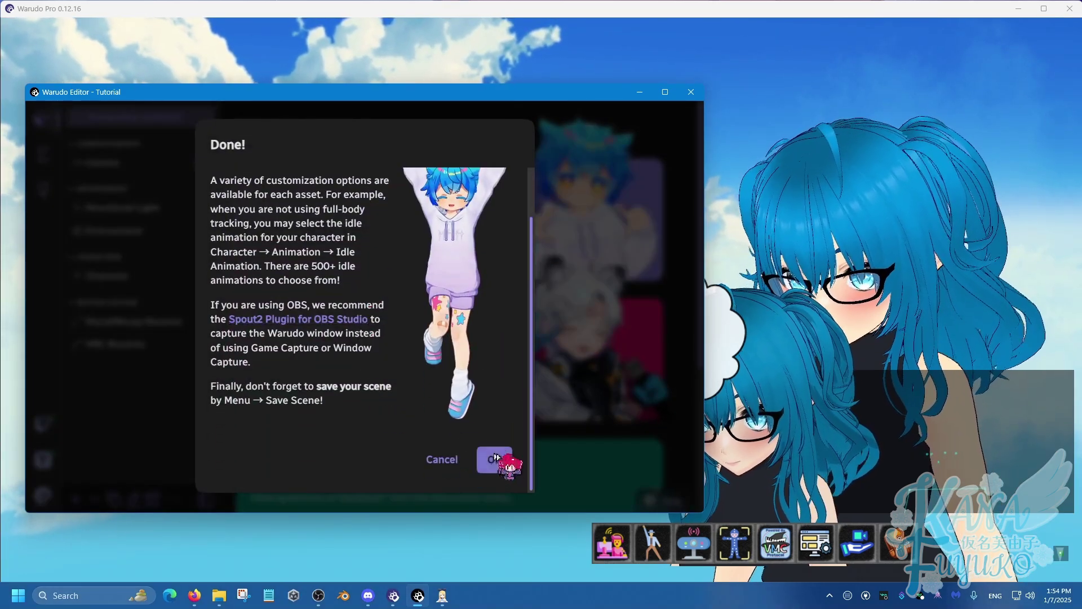
{"action": "left_click", "coordinate": [498, 459]}
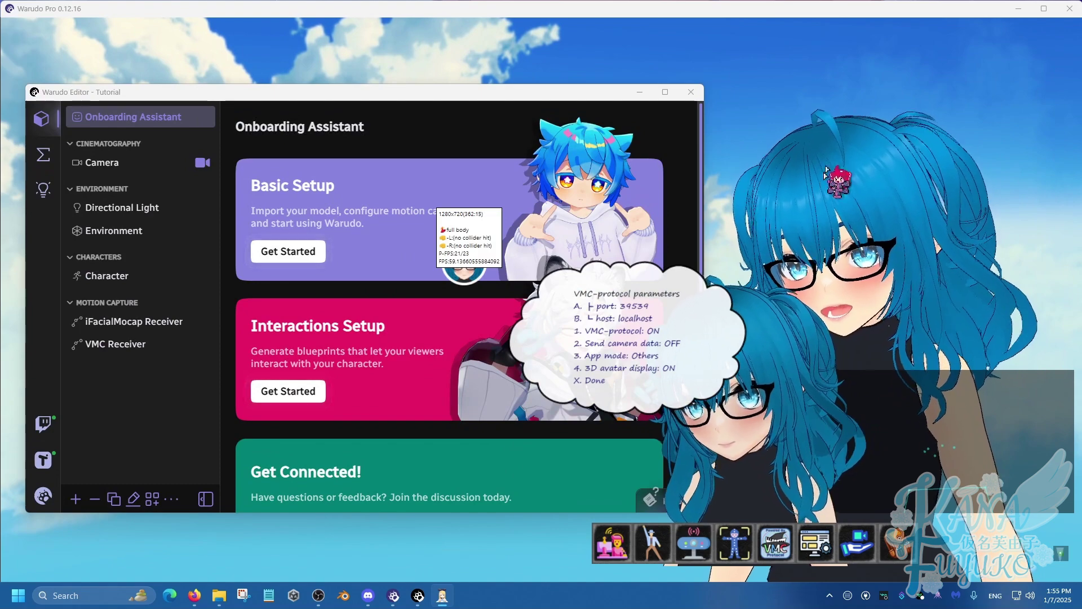
Bring Warudo's full-screen avatar view to the front
{"action": "left_click", "coordinate": [833, 150]}
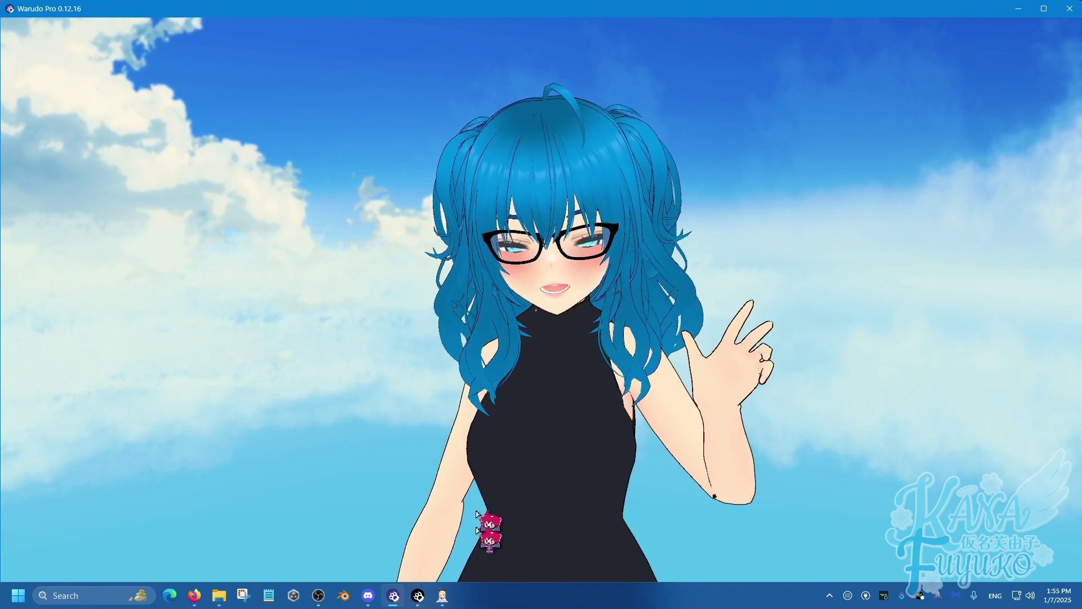
Raise XR Animator's overlay, then return focus to Warudo's avatar view
{"action": "left_click", "coordinate": [443, 595]}
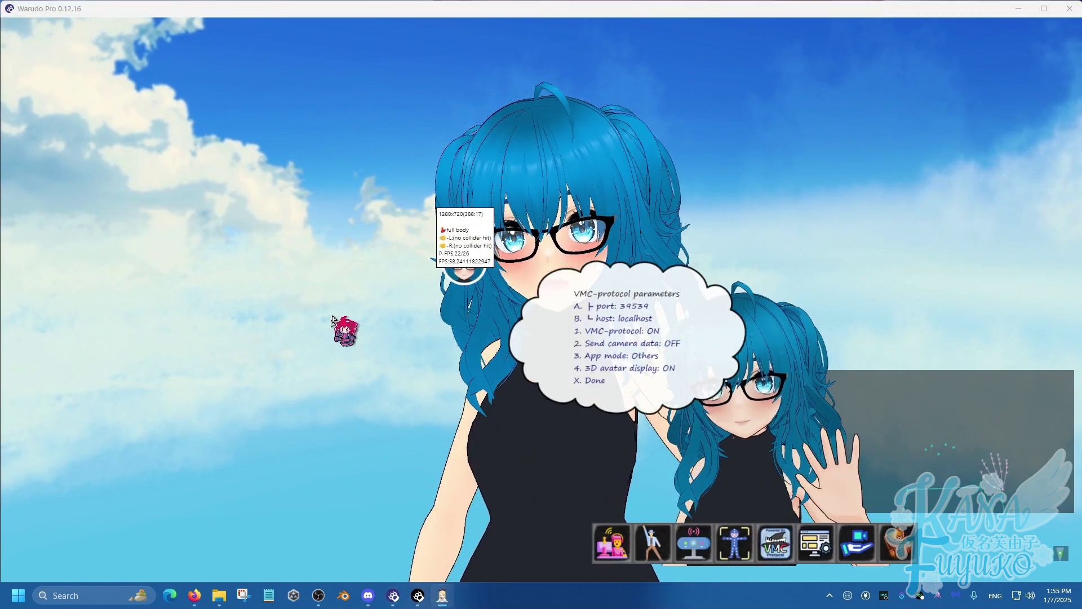
{"action": "left_click", "coordinate": [338, 200]}
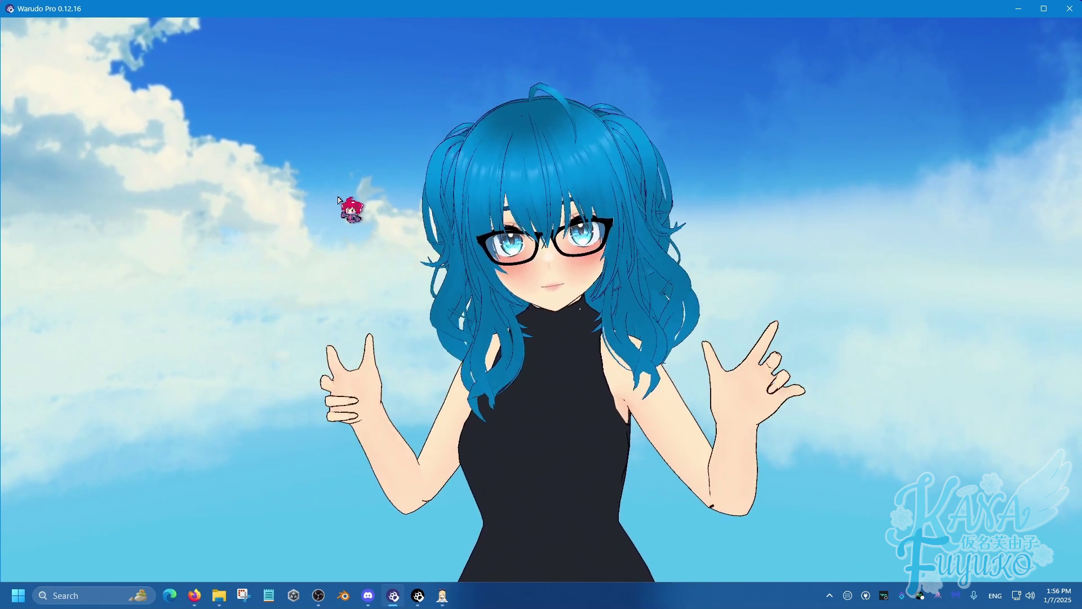
{"action": "left_click_drag", "start_coordinate": [338, 200], "coordinate": [477, 554]}
{"action": "left_click", "coordinate": [734, 543]}
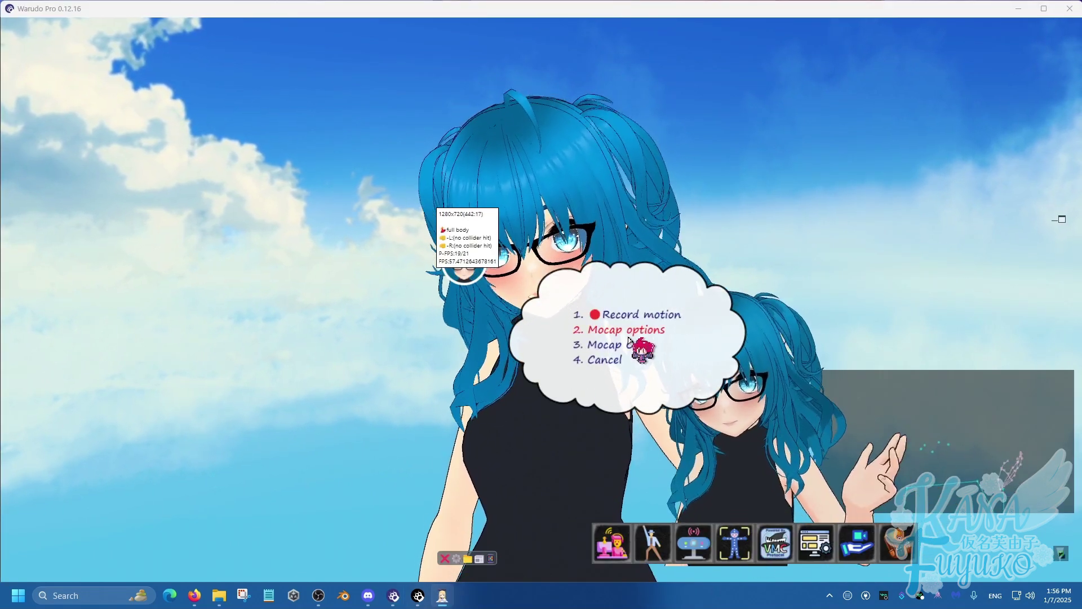
{"action": "left_click", "coordinate": [656, 141]}
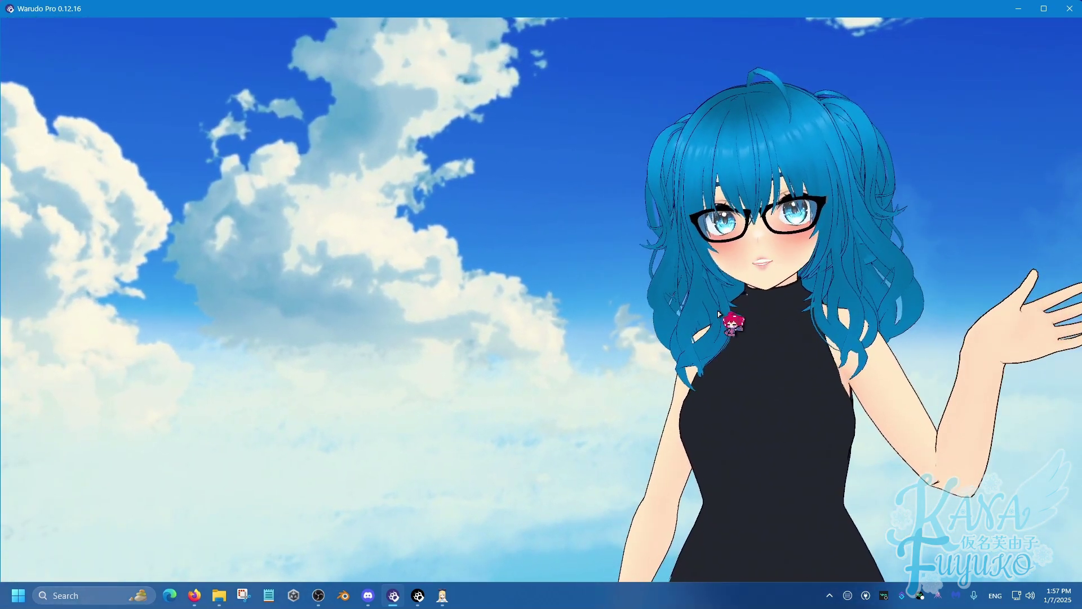
Bring the Warudo Editor back and select the Pose Tracking - VMC blueprint
{"action": "left_click", "coordinate": [416, 598]}
{"action": "scroll", "coordinate": [389, 426], "scroll_direction": "up", "scroll_amount": 5}
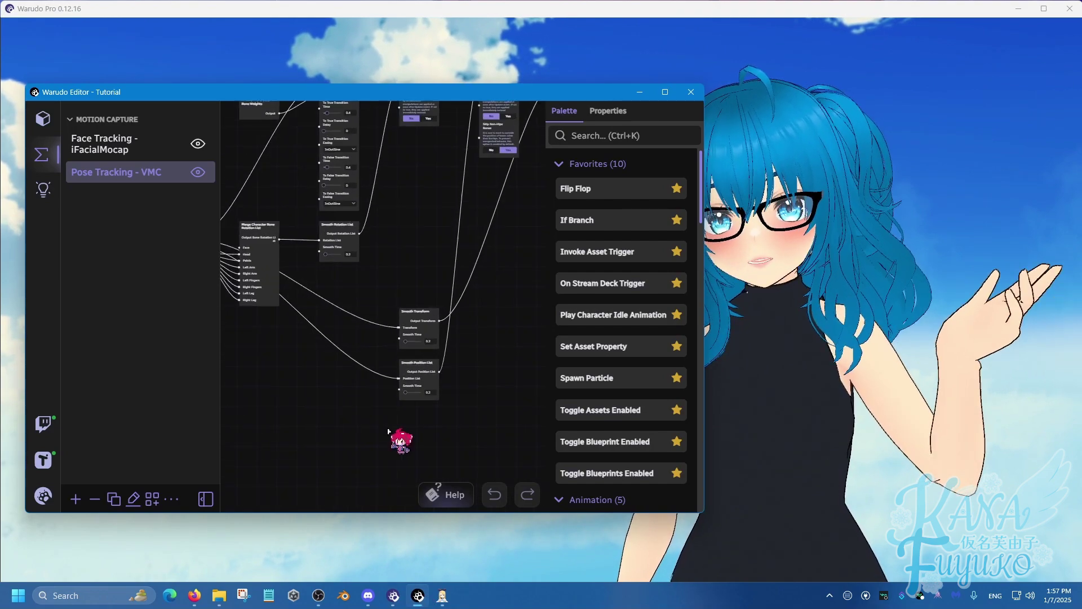
{"action": "scroll", "coordinate": [385, 435], "scroll_direction": "up", "scroll_amount": 1}
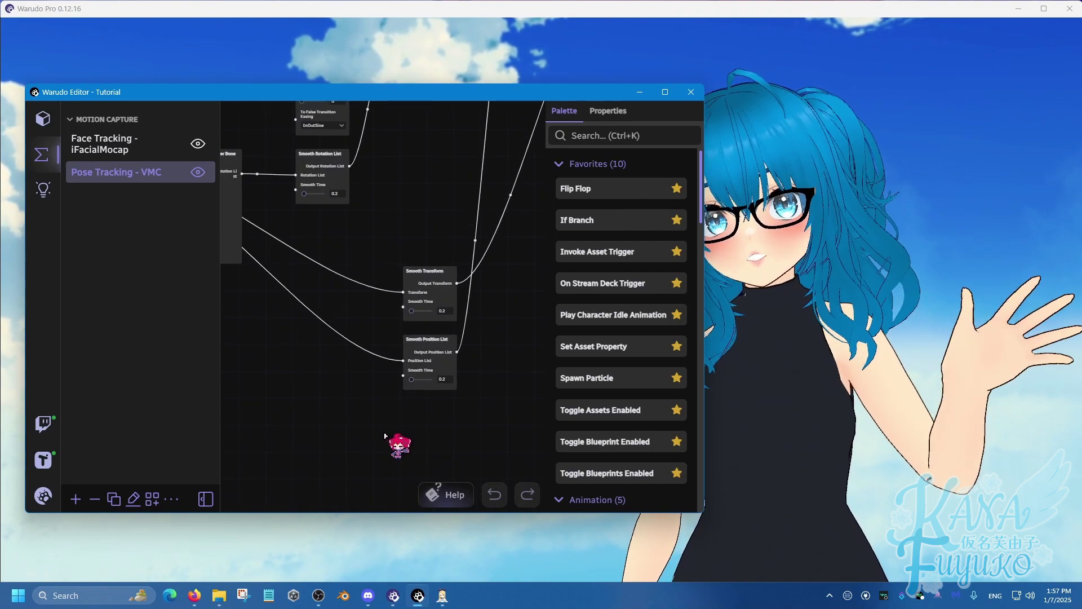
{"action": "scroll", "coordinate": [385, 435], "scroll_direction": "up", "scroll_amount": 1}
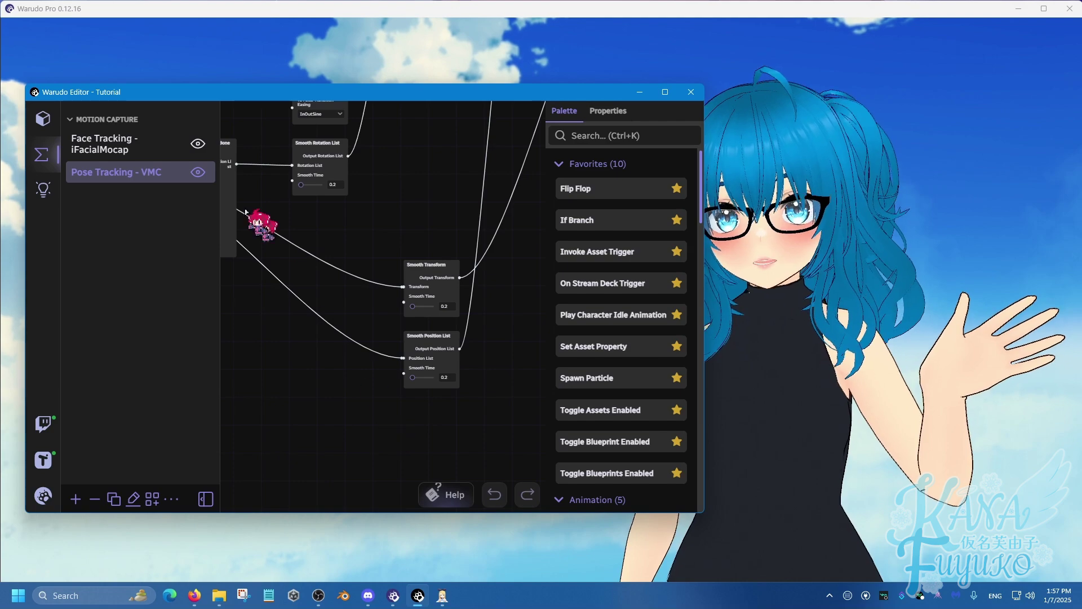
{"action": "left_click", "coordinate": [127, 151]}
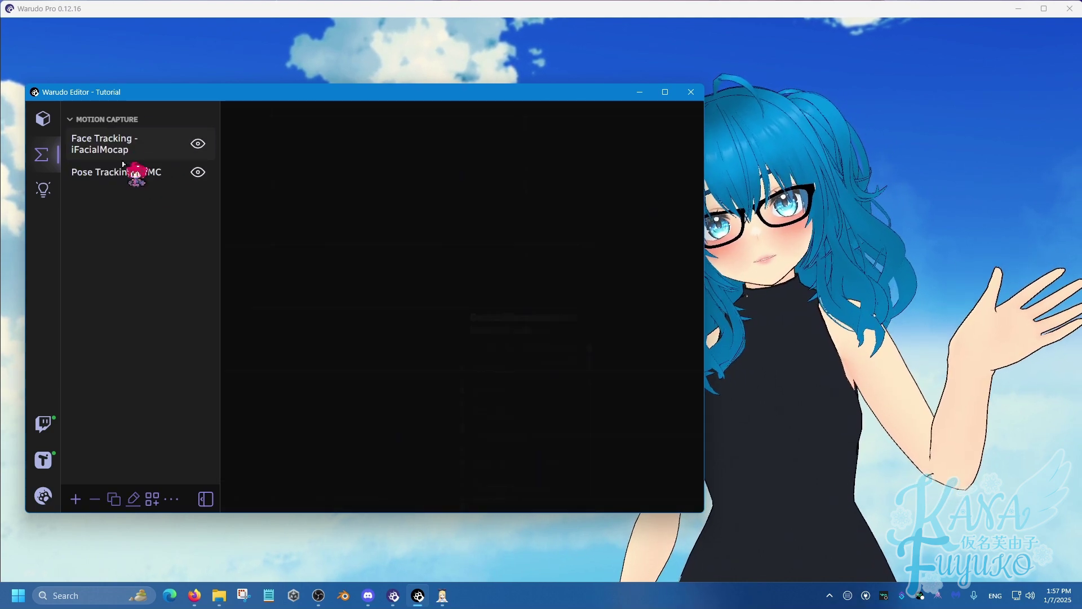
{"action": "left_click", "coordinate": [130, 174]}
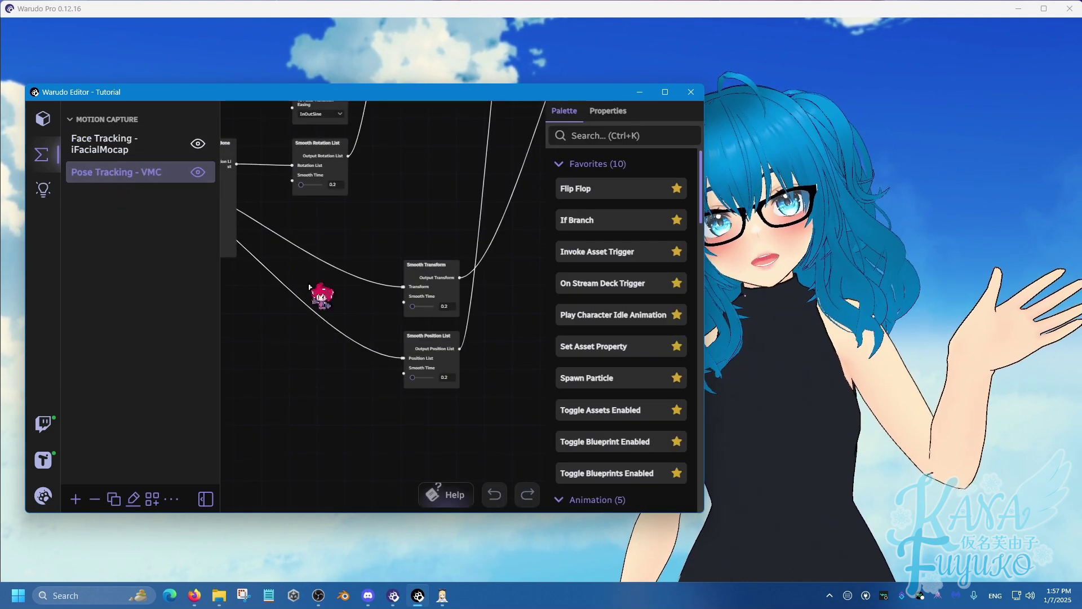
Move the VMC graph to the Smooth Transform and Smooth Position List nodes, with Smooth Time at 0
{"action": "scroll", "coordinate": [309, 285], "scroll_direction": "down", "scroll_amount": 4}
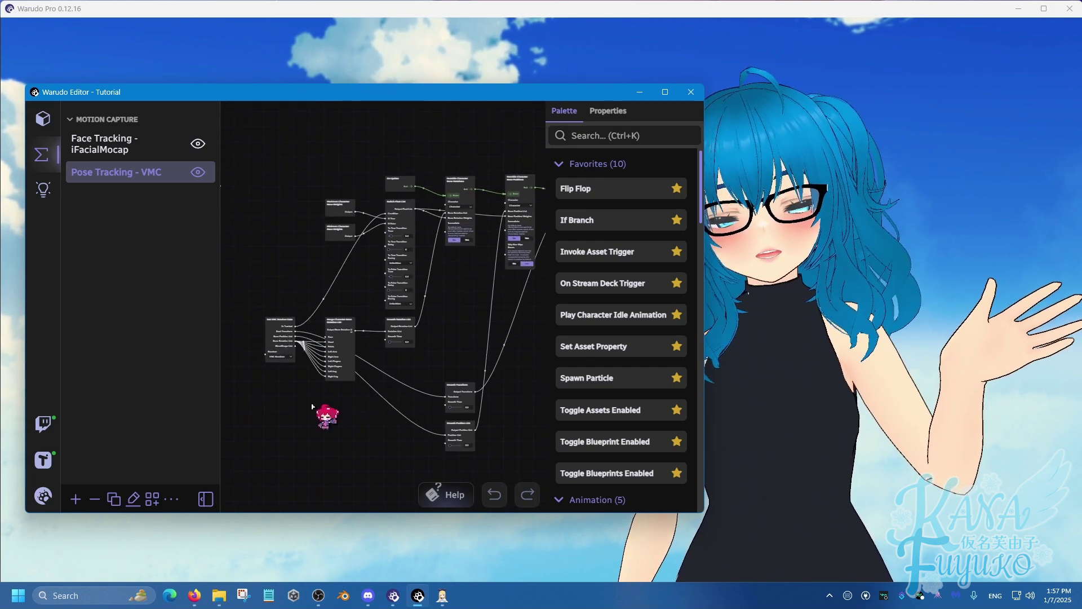
{"action": "scroll", "coordinate": [312, 406], "scroll_direction": "up", "scroll_amount": 3}
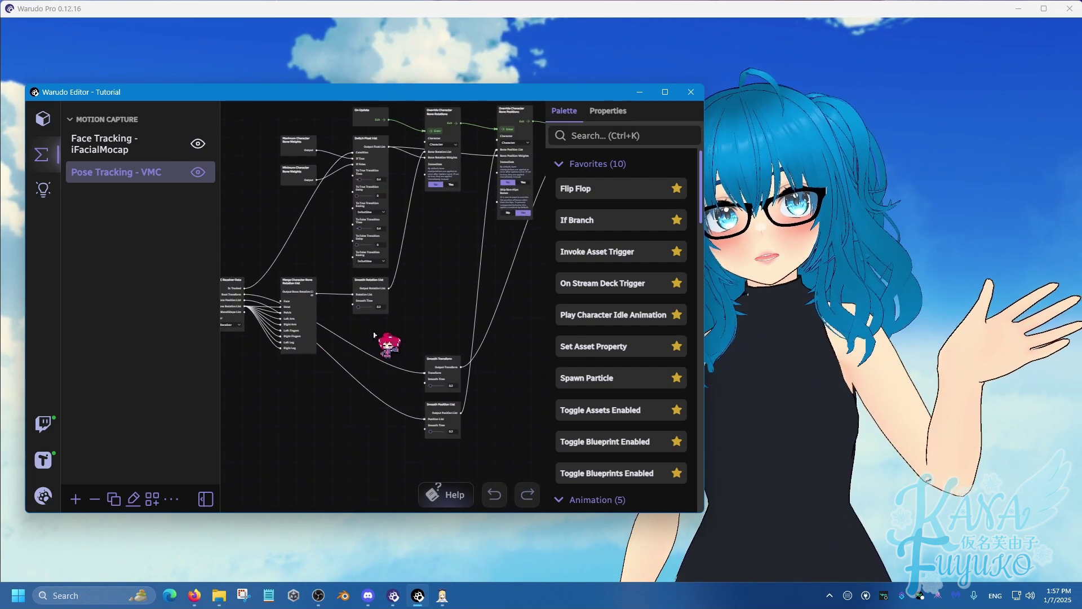
{"action": "scroll", "coordinate": [372, 332], "scroll_direction": "up", "scroll_amount": 5}
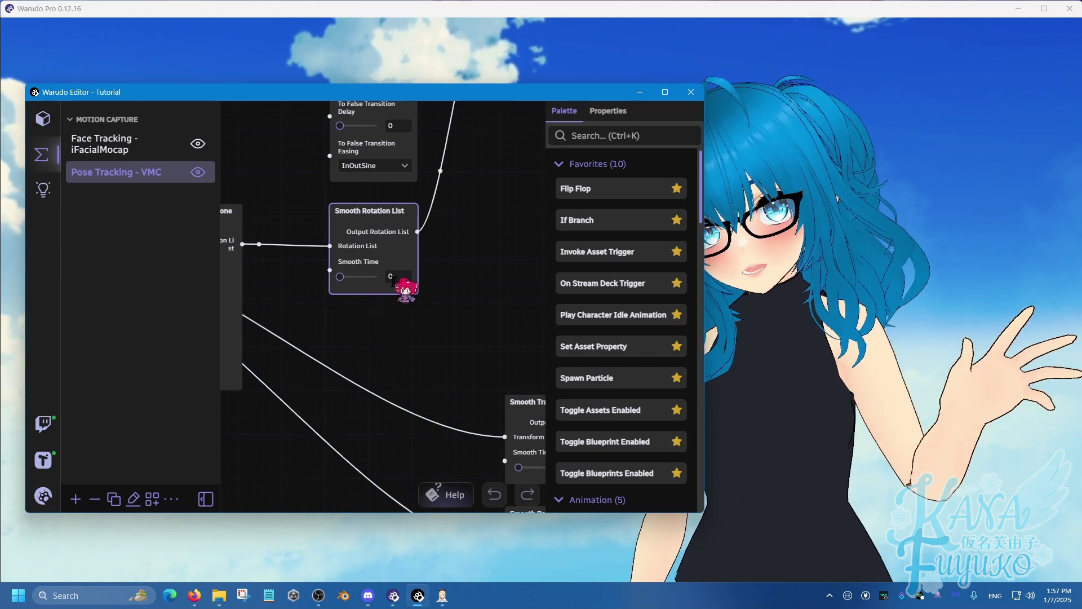
{"action": "left_click_drag", "start_coordinate": [412, 313], "coordinate": [334, 193]}
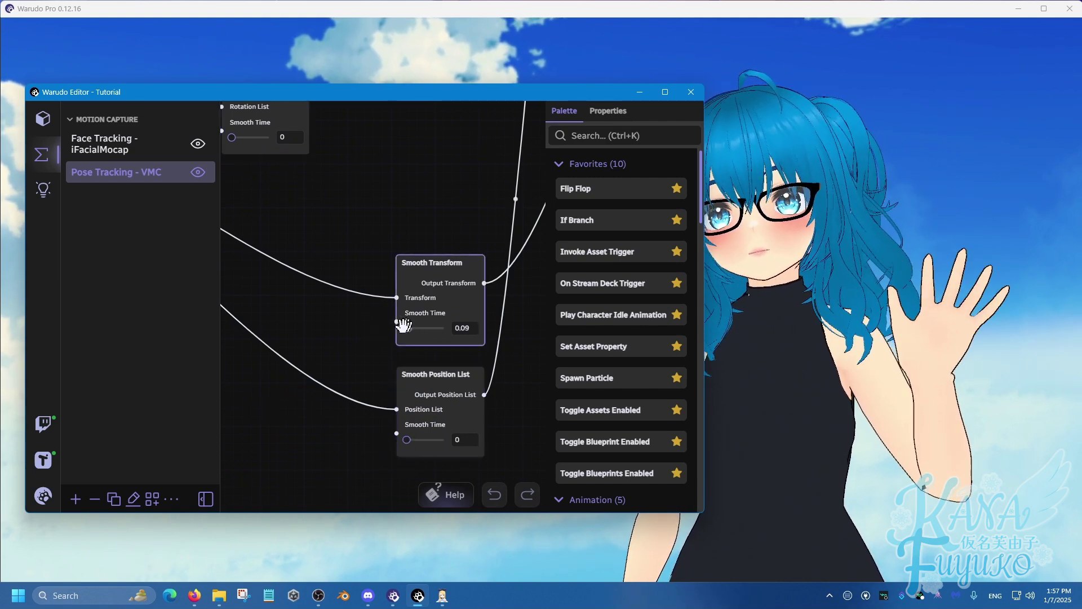
{"action": "scroll", "coordinate": [333, 336], "scroll_direction": "down", "scroll_amount": 2}
{"action": "scroll", "coordinate": [328, 336], "scroll_direction": "down", "scroll_amount": 1}
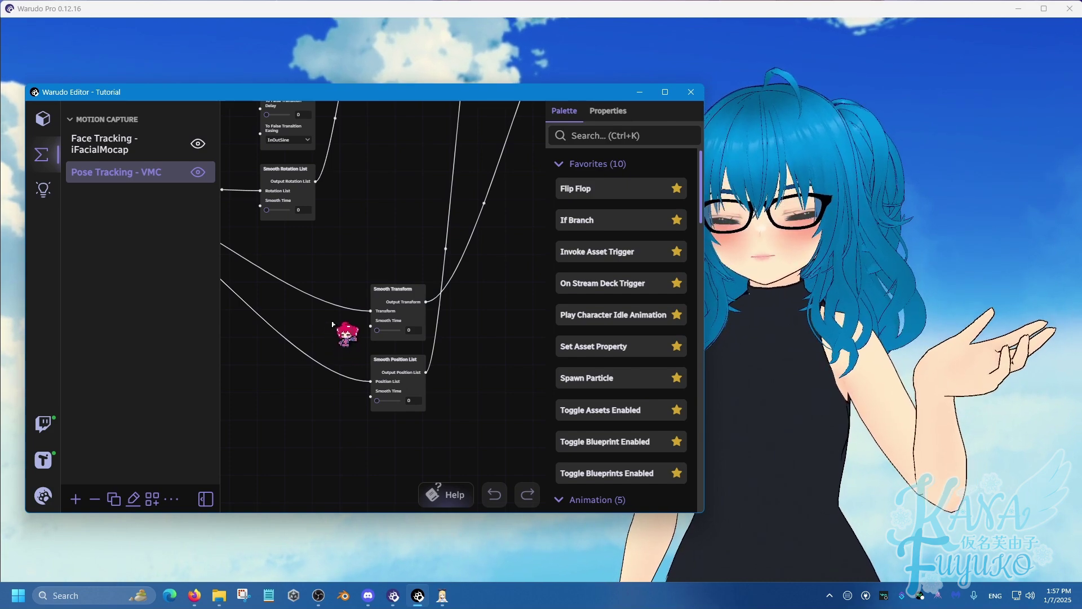
{"action": "scroll", "coordinate": [332, 324], "scroll_direction": "down", "scroll_amount": 1}
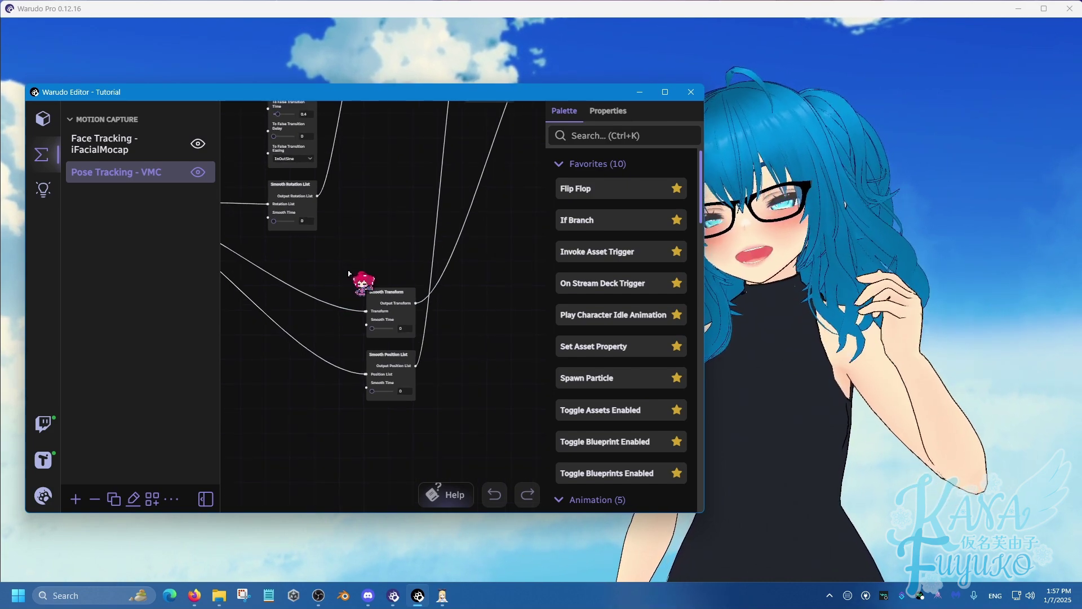
{"action": "scroll", "coordinate": [376, 247], "scroll_direction": "down", "scroll_amount": 2}
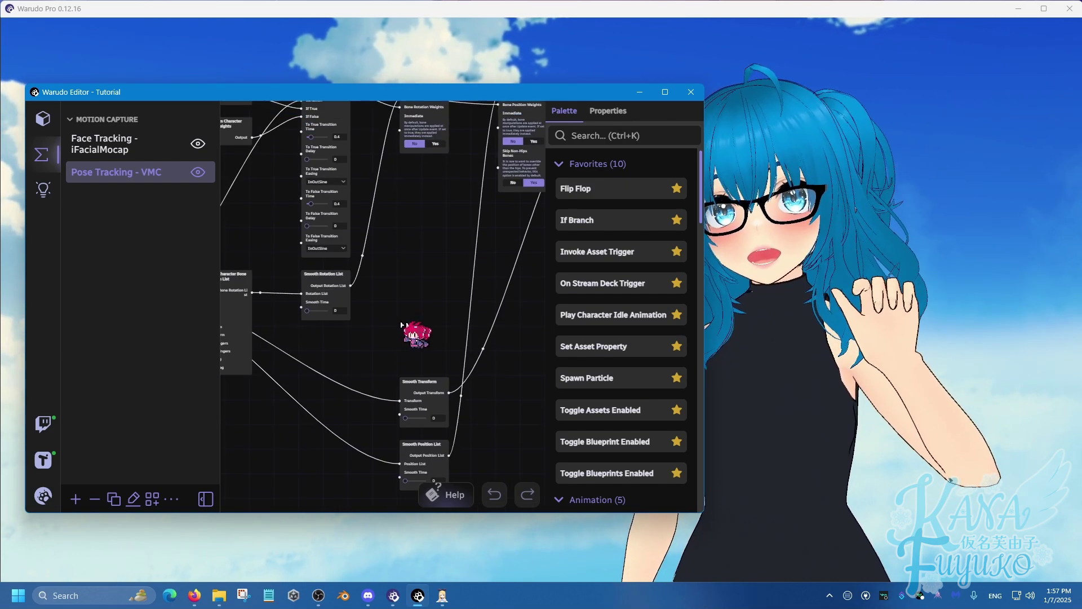
Select Face Tracking - iFacialMocap and pan to its Smooth BlendShape List node
{"action": "left_click", "coordinate": [162, 151]}
{"action": "scroll", "coordinate": [394, 263], "scroll_direction": "down", "scroll_amount": 4}
{"action": "scroll", "coordinate": [382, 380], "scroll_direction": "down", "scroll_amount": 3}
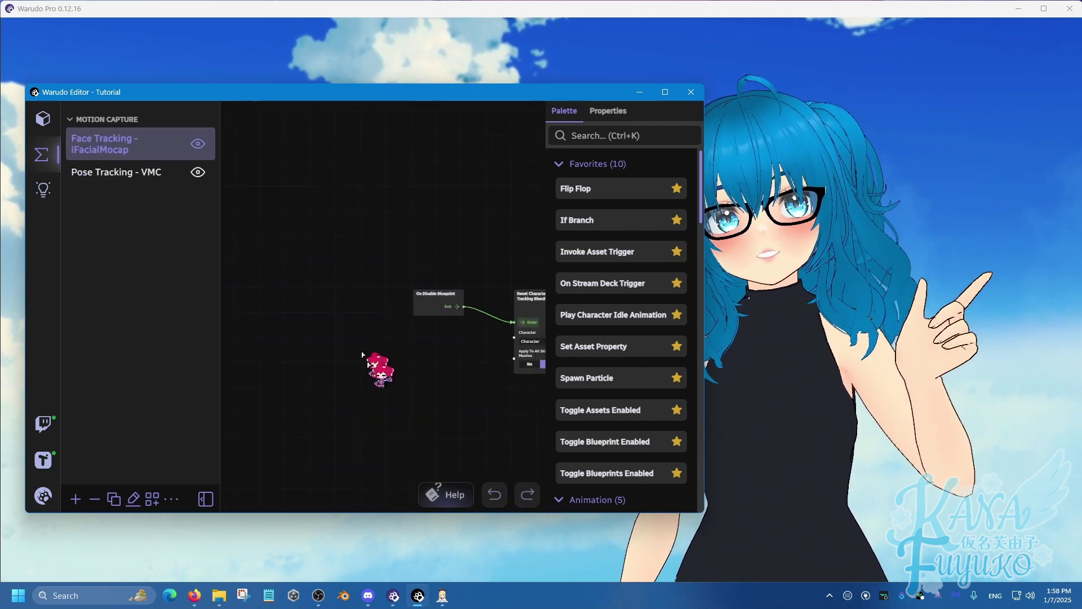
{"action": "right_click_drag", "start_coordinate": [458, 408], "coordinate": [345, 322]}
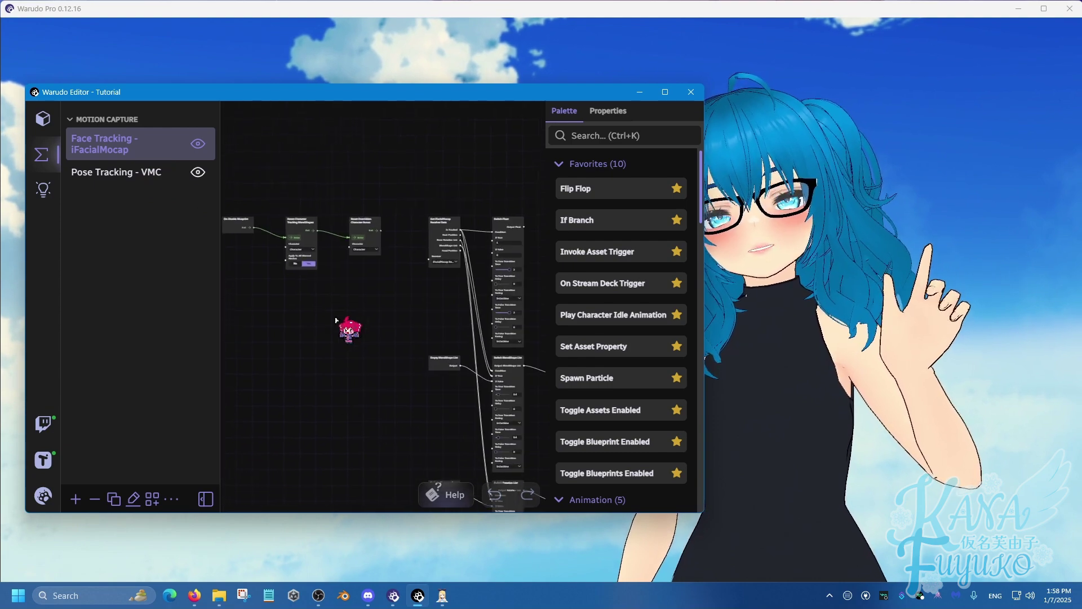
{"action": "right_click_drag", "start_coordinate": [411, 386], "coordinate": [398, 289]}
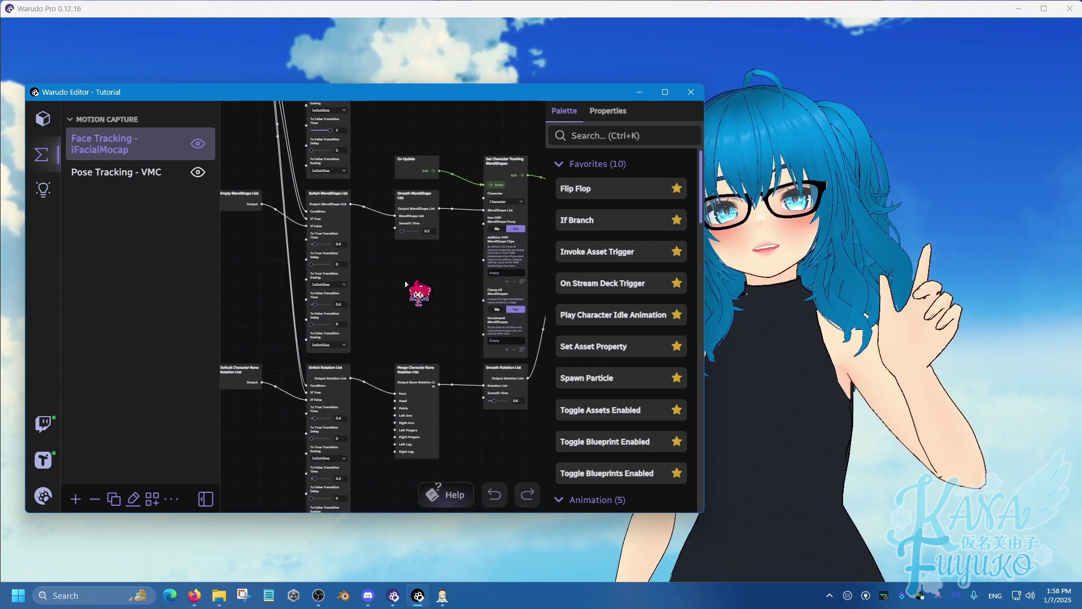
{"action": "scroll", "coordinate": [405, 284], "scroll_direction": "up", "scroll_amount": 3}
{"action": "scroll", "coordinate": [438, 207], "scroll_direction": "up", "scroll_amount": 2}
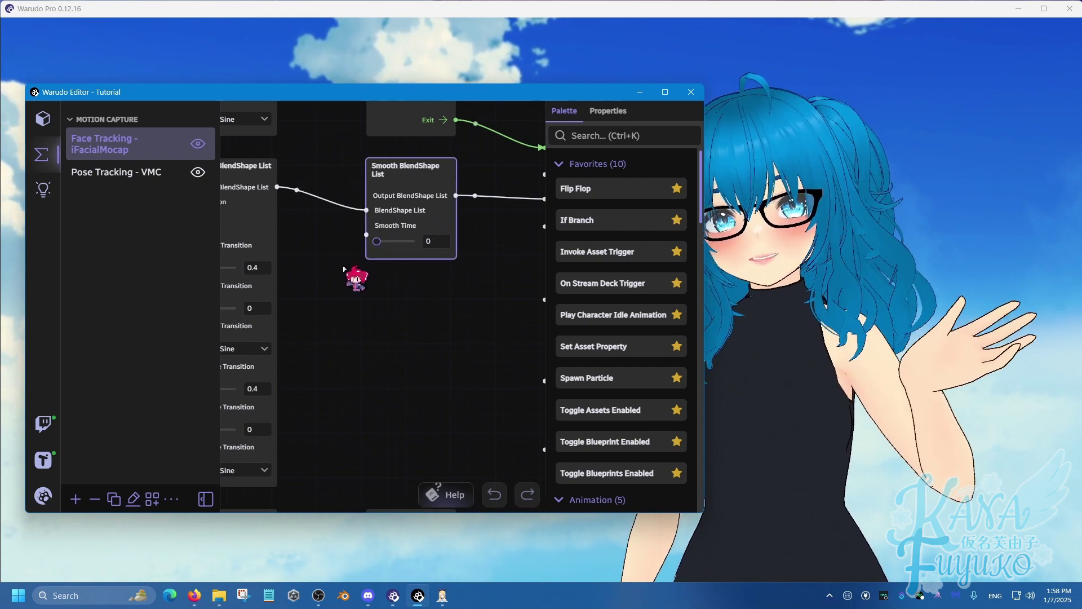
Bring the Warudo Pro full-screen avatar view in front of the editor
{"action": "left_click", "coordinate": [802, 307]}
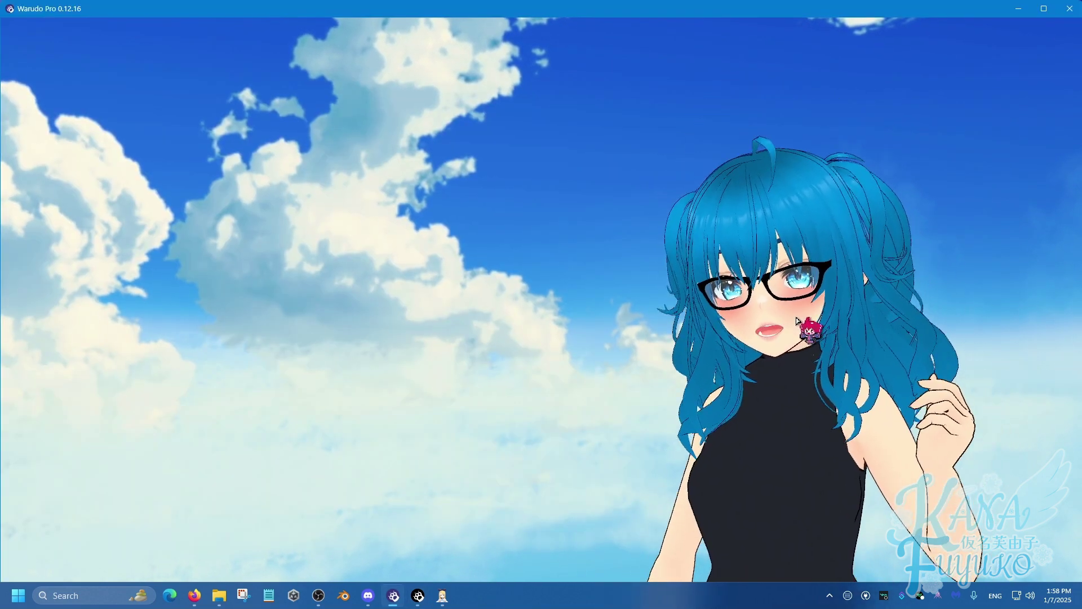